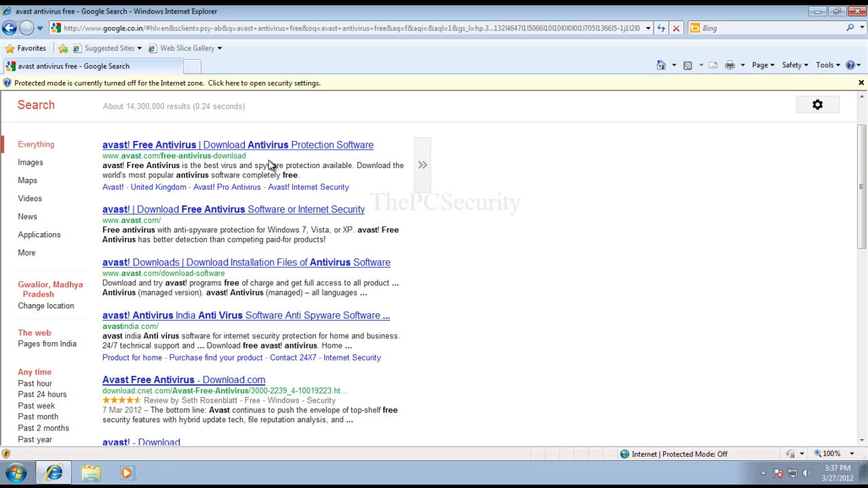
- Open the avast! Free Antivirus download page from the search results and compare the features of the three editions
{"action": "left_click", "coordinate": [225, 149]}
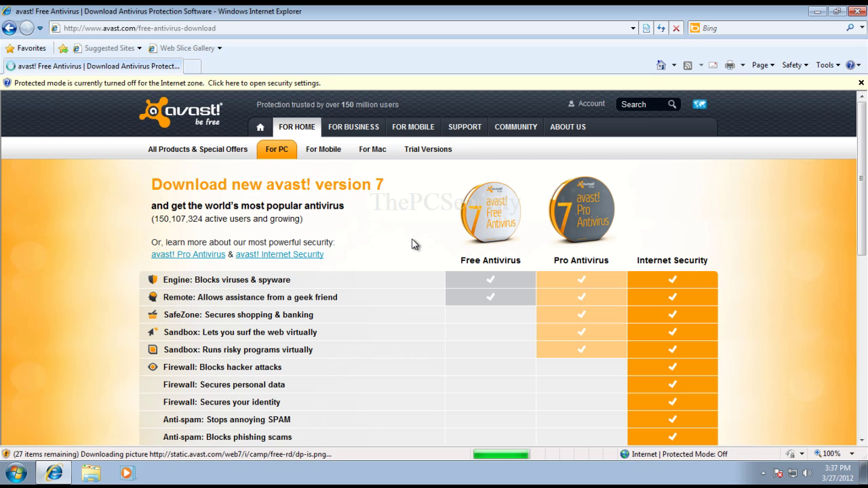
{"action": "scroll", "coordinate": [493, 278], "scroll_direction": "down", "scroll_amount": 3}
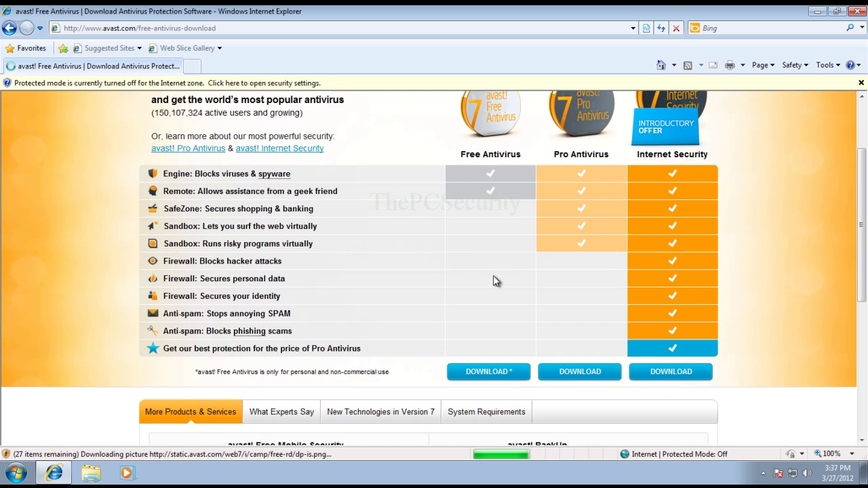
{"action": "scroll", "coordinate": [500, 257], "scroll_direction": "up", "scroll_amount": 3}
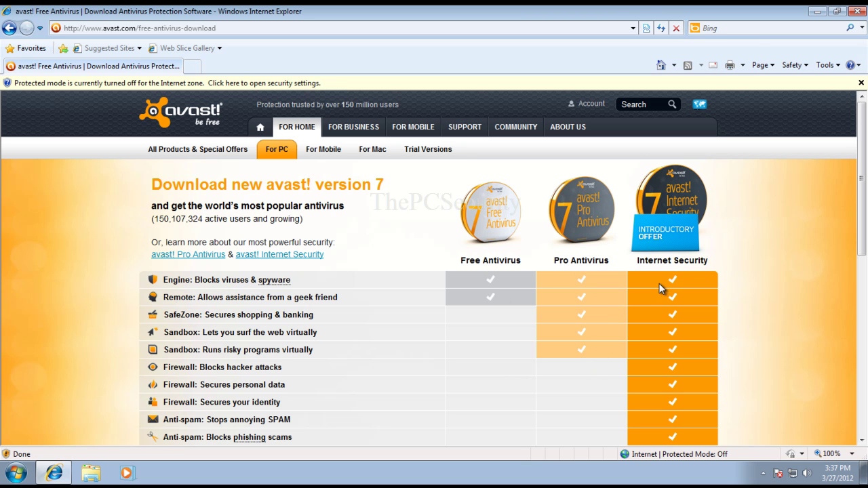
{"action": "scroll", "coordinate": [659, 284], "scroll_direction": "down", "scroll_amount": 3}
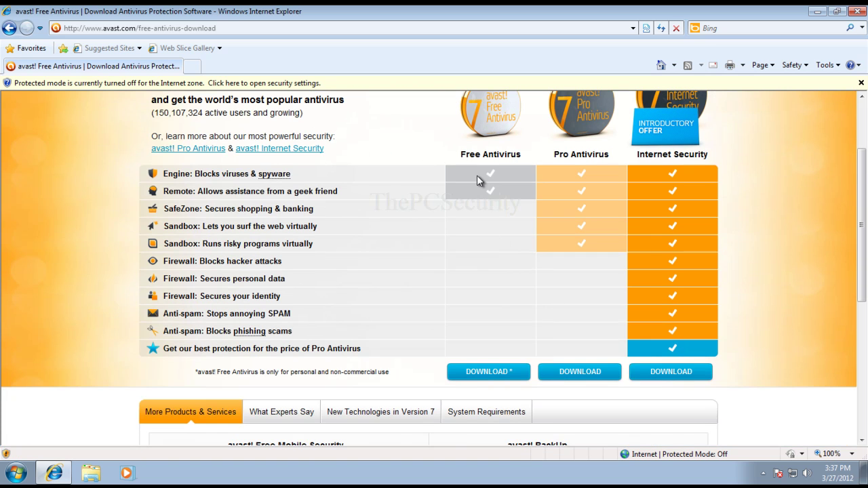
{"action": "scroll", "coordinate": [477, 224], "scroll_direction": "up", "scroll_amount": 1}
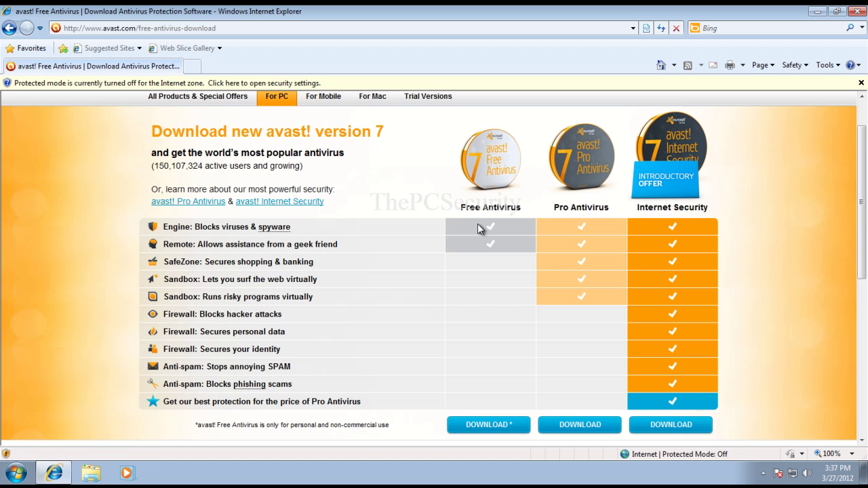
{"action": "scroll", "coordinate": [477, 224], "scroll_direction": "down", "scroll_amount": 1}
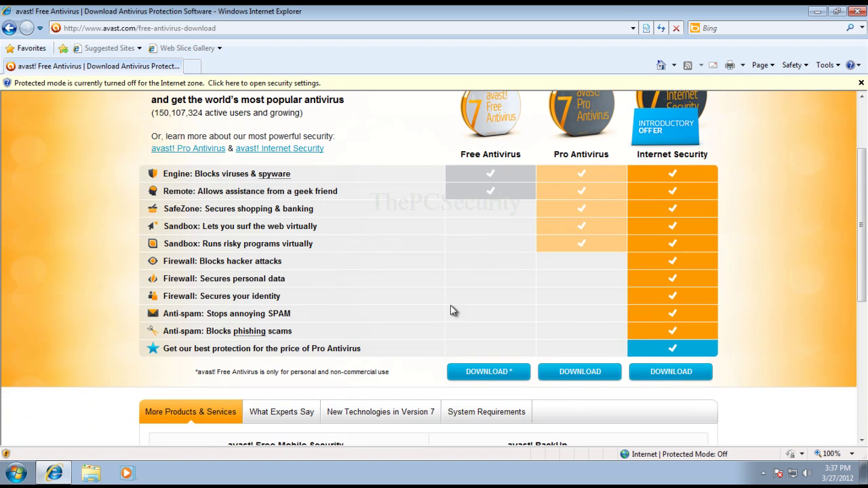
- Choose the Free Antivirus download and decline the Pro Antivirus upgrade offer
{"action": "left_click", "coordinate": [483, 372]}
{"action": "scroll", "coordinate": [478, 276], "scroll_direction": "down", "scroll_amount": 1}
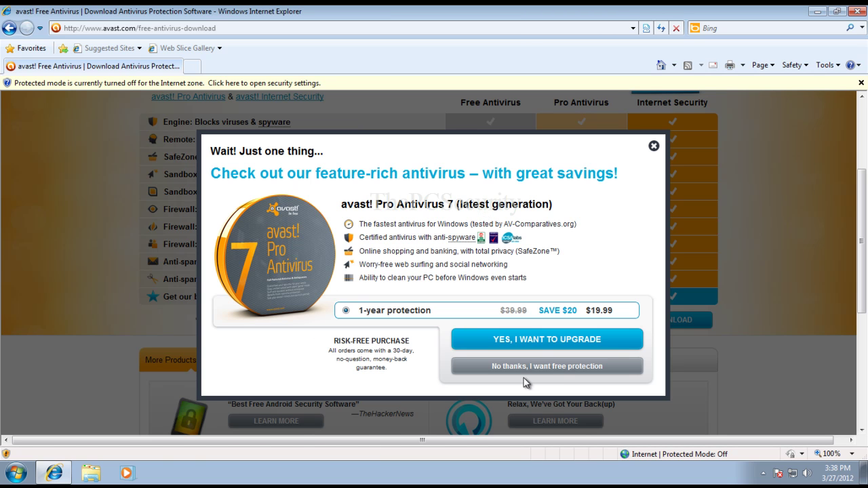
{"action": "left_click", "coordinate": [509, 370]}
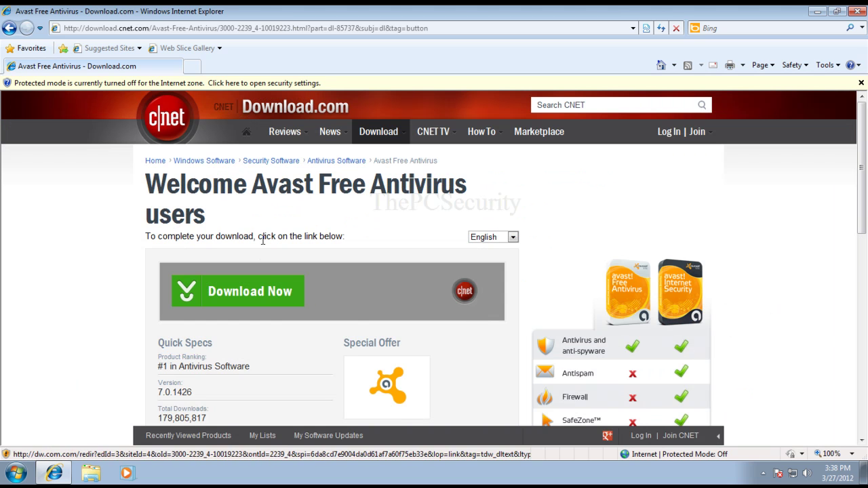
- Download the avast_free_antivirus_setup installer to the Desktop and minimize the browser
{"action": "left_click", "coordinate": [251, 297]}
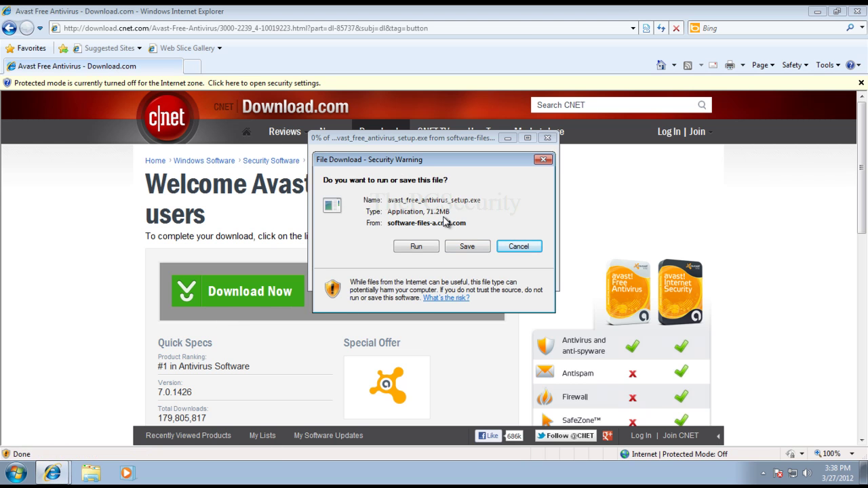
{"action": "left_click", "coordinate": [460, 246]}
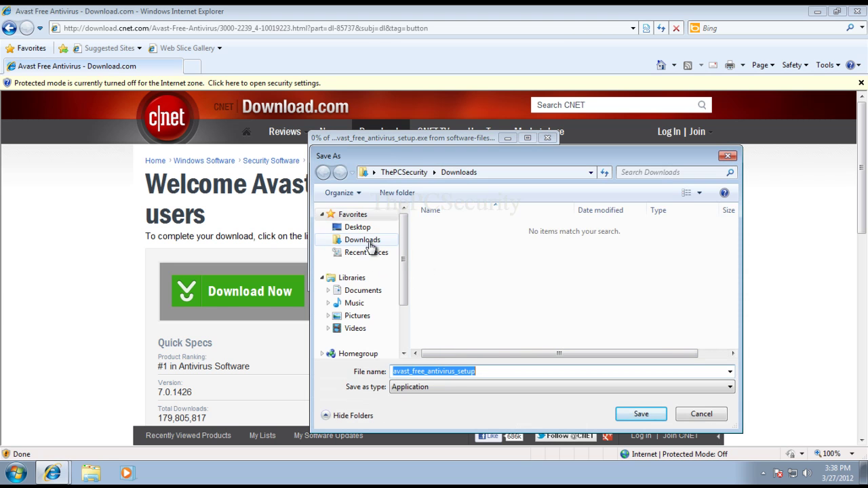
{"action": "left_click", "coordinate": [357, 227]}
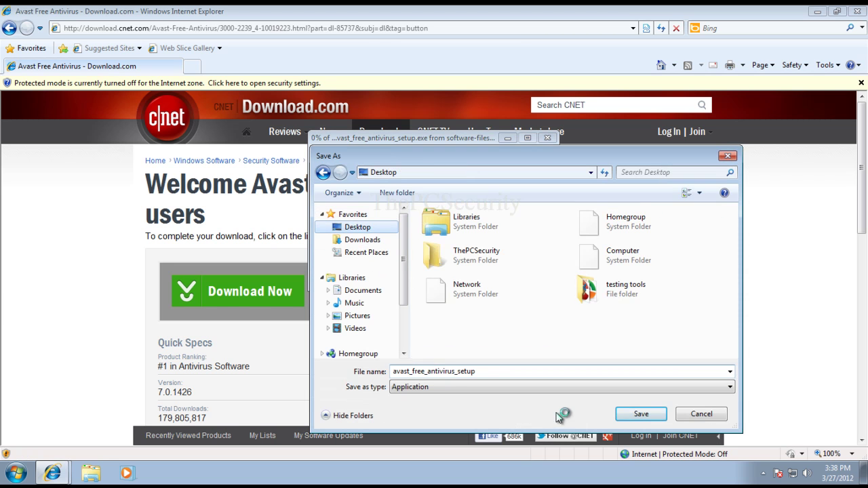
{"action": "left_click", "coordinate": [640, 415]}
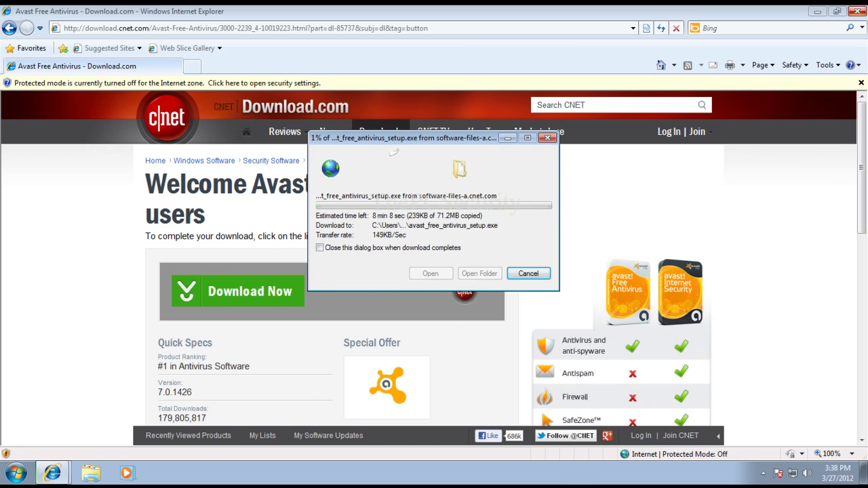
{"action": "left_click", "coordinate": [818, 11]}
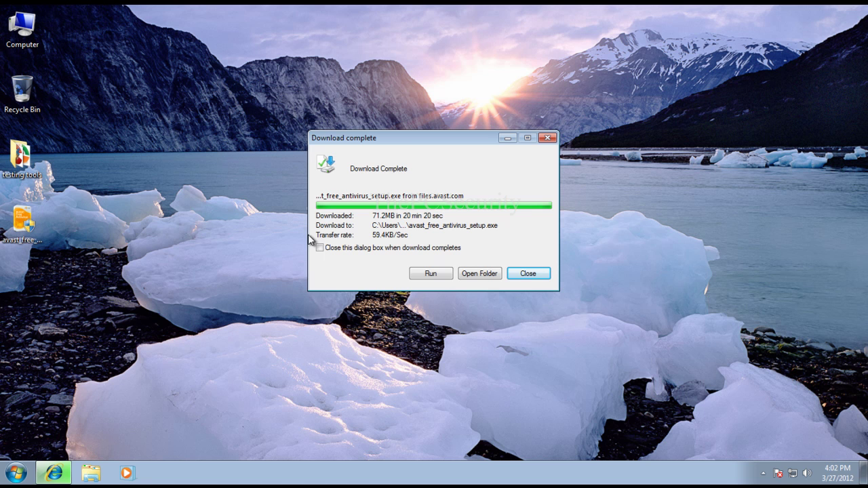
- Run the downloaded installer with administrator approval and start an Express Install without the Google Chrome browser
{"action": "left_click", "coordinate": [418, 275]}
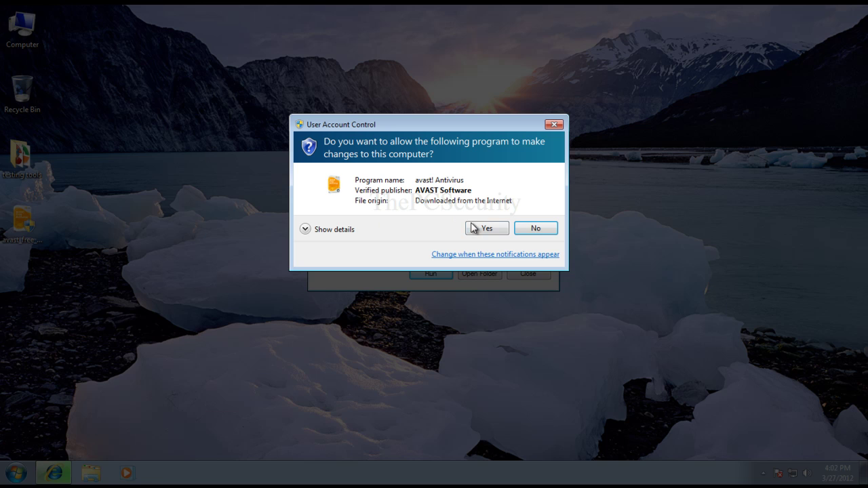
{"action": "left_click", "coordinate": [472, 228]}
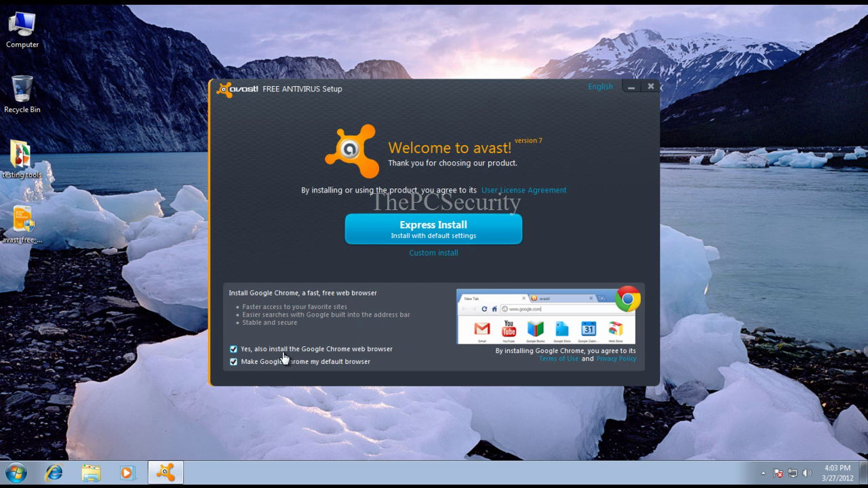
{"action": "left_click", "coordinate": [284, 358]}
{"action": "left_click", "coordinate": [265, 352]}
{"action": "left_click", "coordinate": [266, 347]}
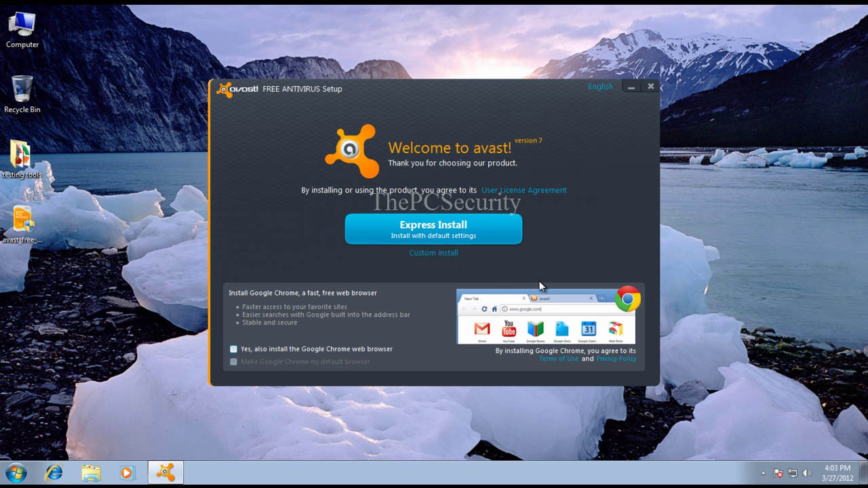
{"action": "left_click", "coordinate": [370, 229]}
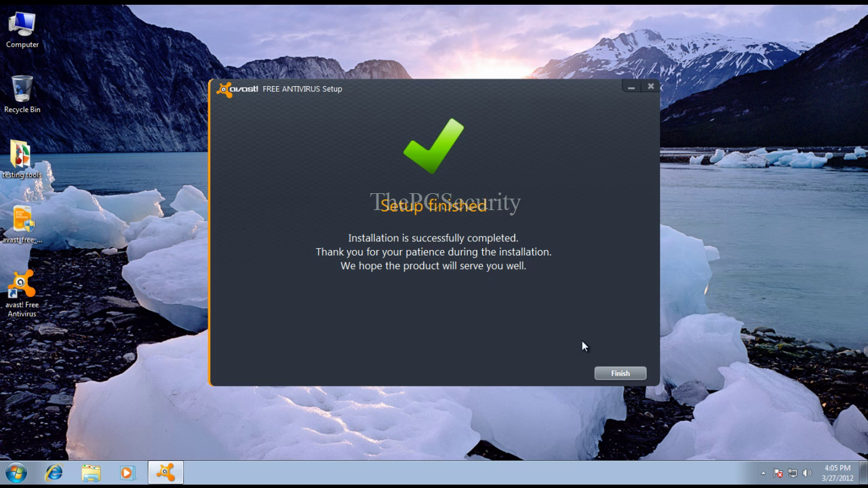
- Finish the avast! setup and dismiss the welcome notification
{"action": "left_click", "coordinate": [618, 373]}
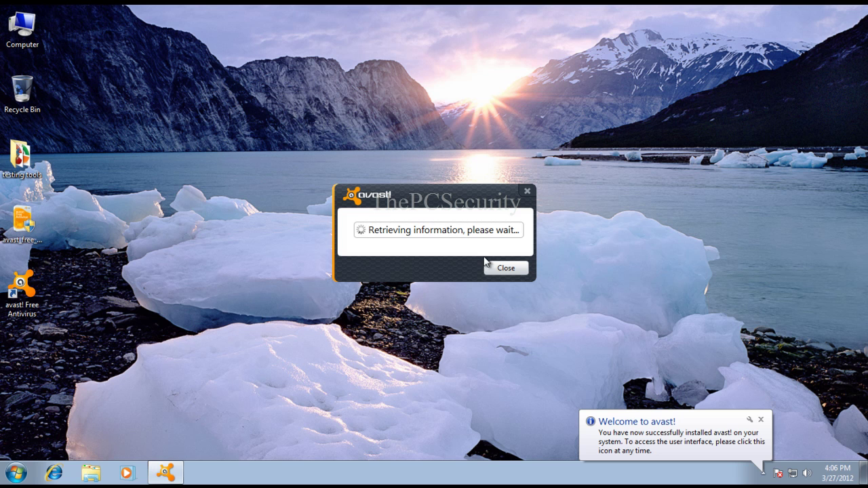
{"action": "left_click", "coordinate": [762, 420]}
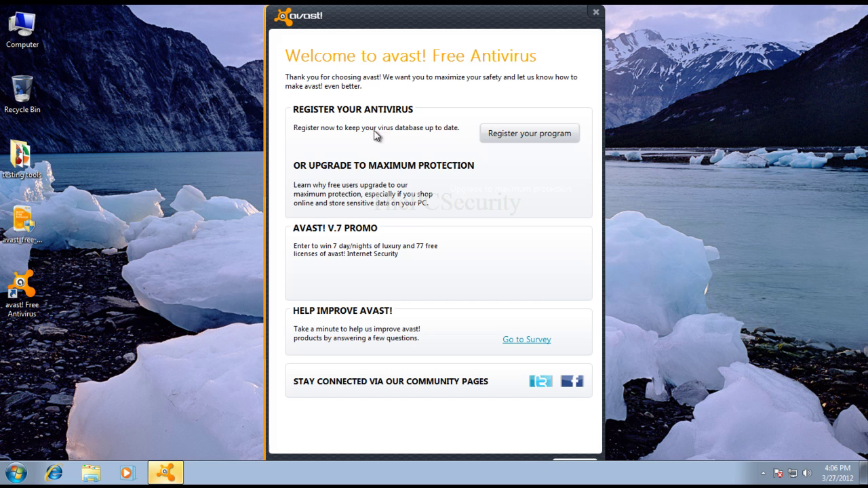
{"action": "left_click_drag", "start_coordinate": [389, 22], "coordinate": [393, 23]}
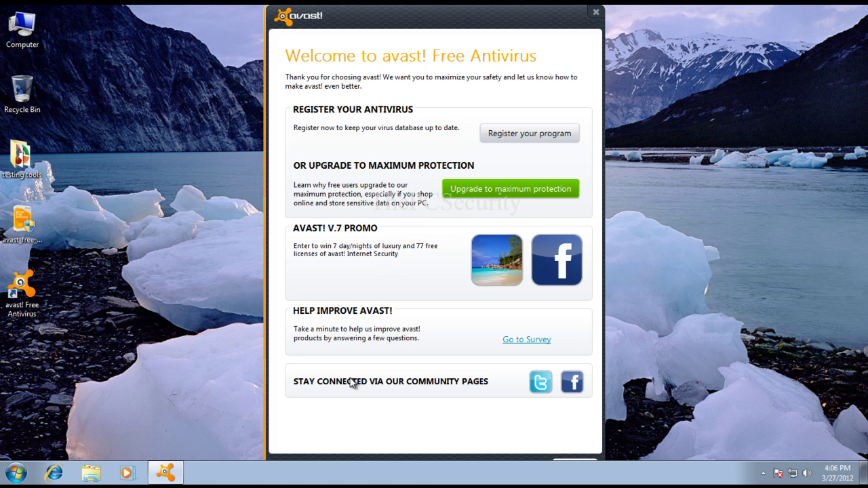
- Start registering the program with Base Protection and move the registration form aside
{"action": "left_click", "coordinate": [546, 135]}
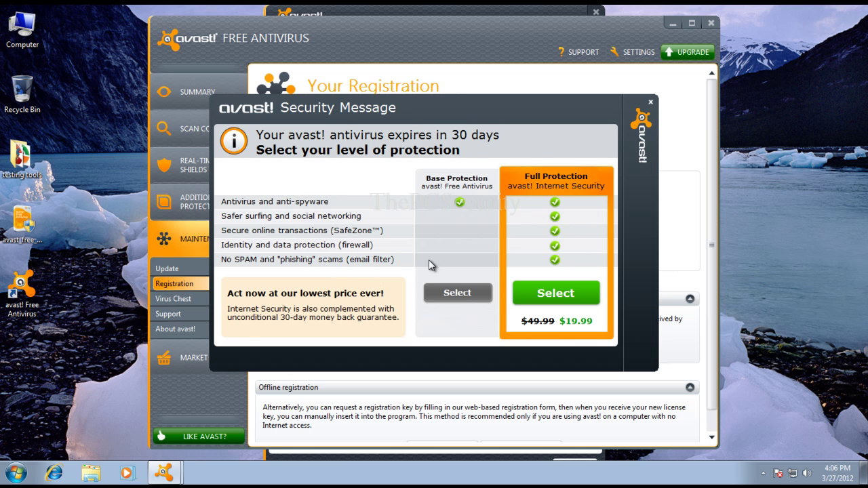
{"action": "left_click", "coordinate": [458, 295]}
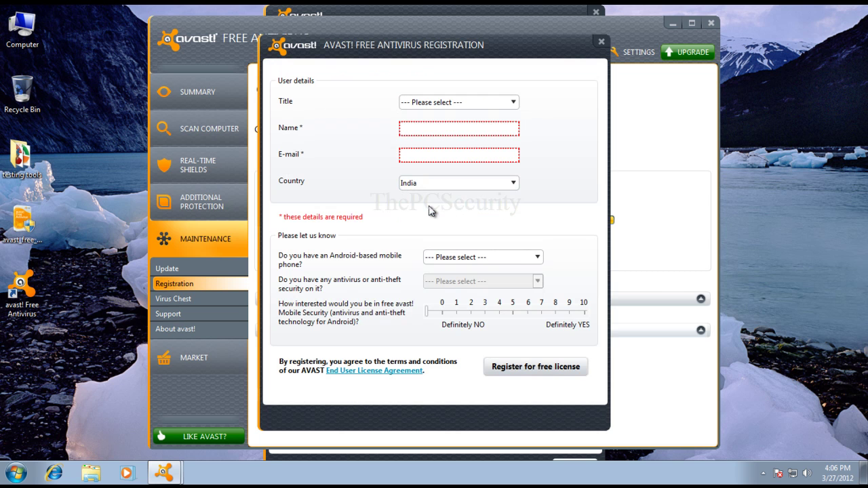
{"action": "left_click_drag", "start_coordinate": [392, 61], "coordinate": [428, 66]}
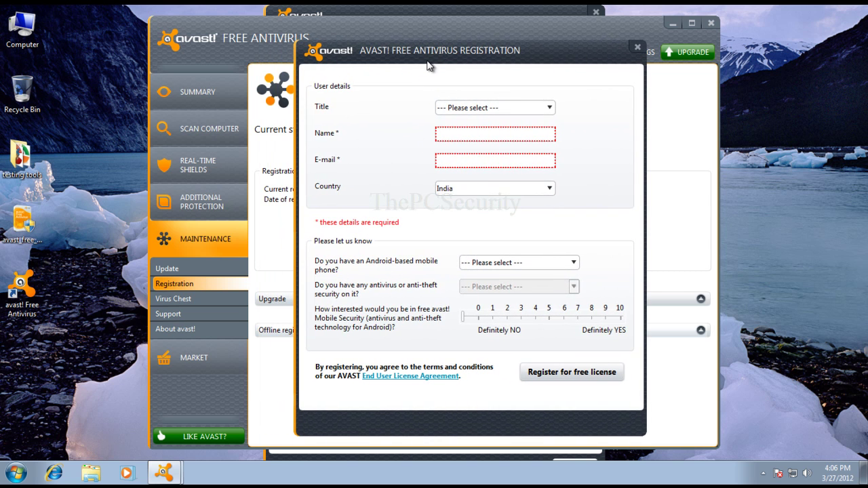
- Fill in the user details with the title Mr., the registrant's name and the e-mail address
{"action": "left_click", "coordinate": [495, 114]}
{"action": "left_click", "coordinate": [496, 110]}
{"action": "left_click", "coordinate": [467, 111]}
{"action": "left_click", "coordinate": [460, 133]}
{"action": "left_click", "coordinate": [465, 137]}
{"action": "type", "text": "RS"}
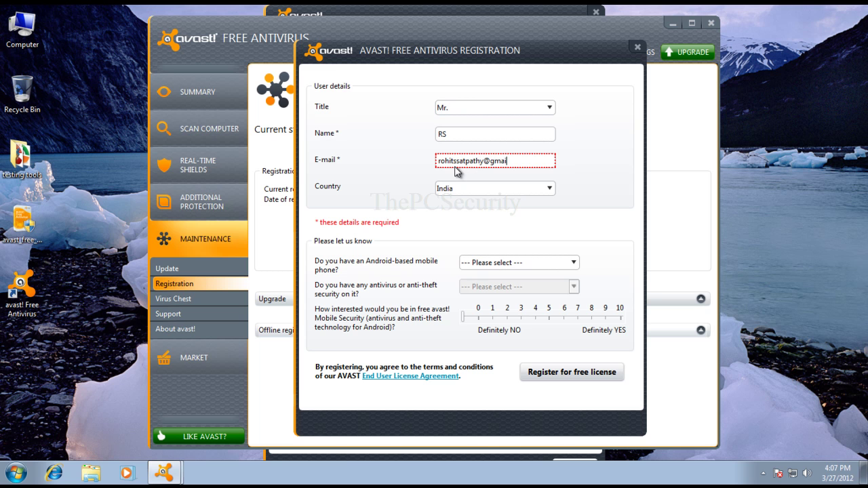
{"action": "type", "text": "com"}
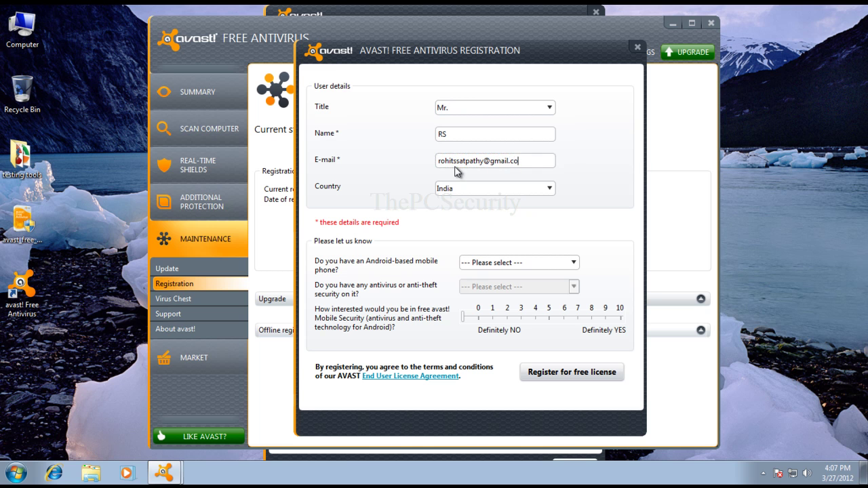
- Answer No to having an Android-based mobile phone and register for the free license
{"action": "left_click", "coordinate": [517, 267]}
{"action": "left_click", "coordinate": [519, 296]}
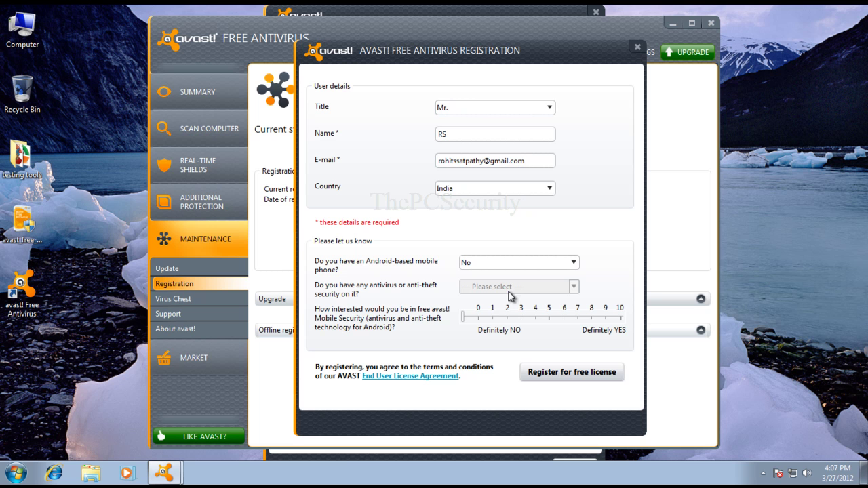
{"action": "left_click", "coordinate": [502, 271]}
{"action": "left_click", "coordinate": [494, 309]}
{"action": "left_click", "coordinate": [552, 369]}
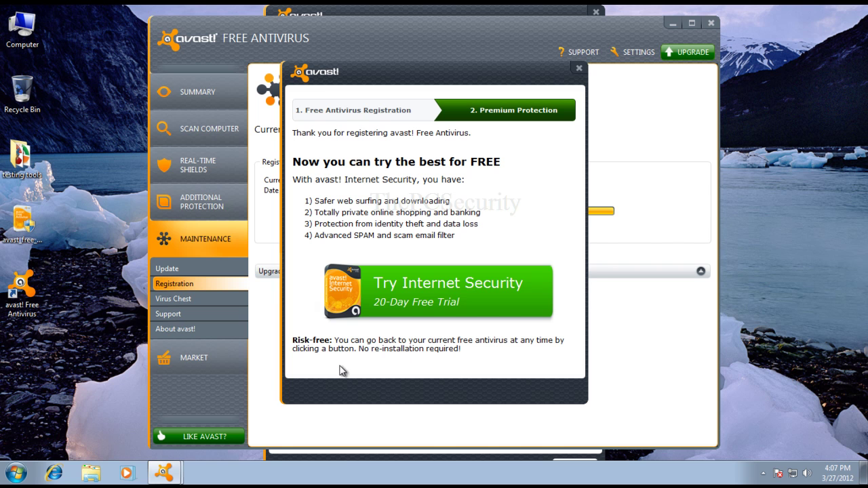
- Dismiss the Internet Security trial offer and start updating the engine and virus definitions
{"action": "left_click", "coordinate": [579, 69]}
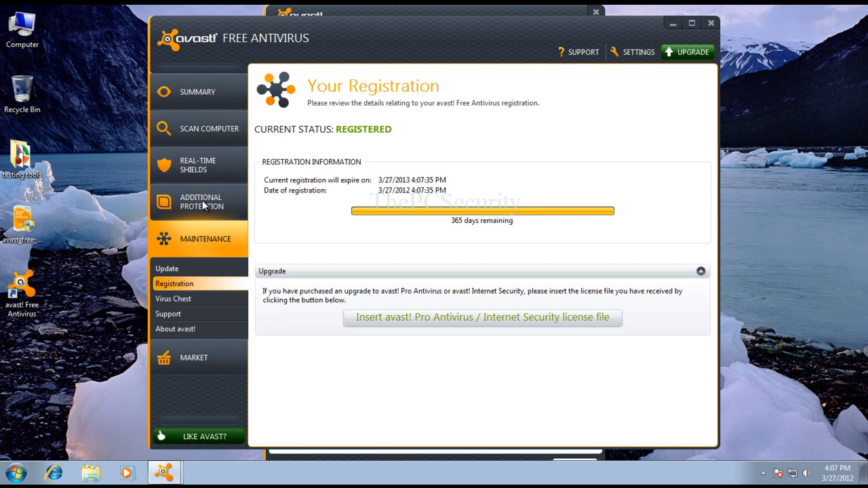
{"action": "left_click", "coordinate": [201, 270]}
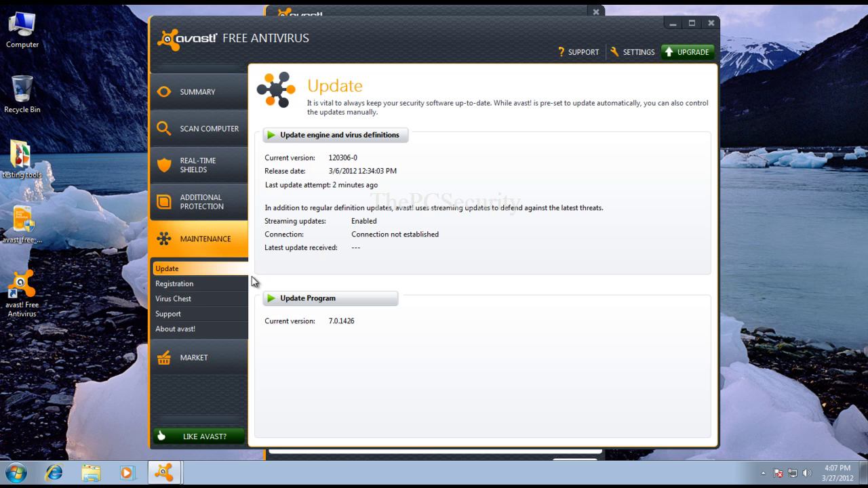
{"action": "left_click", "coordinate": [330, 139]}
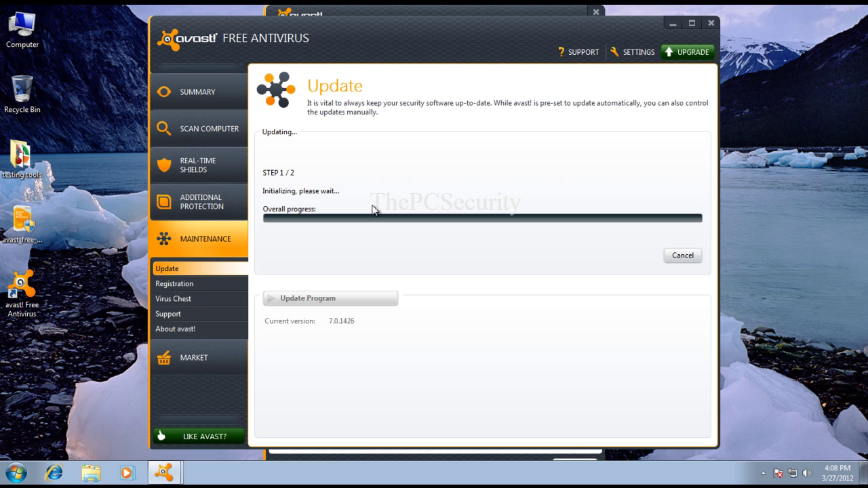
- Open the program settings and review the Basic, Updates, Cloud Services, Popups and Virus Chest pages
{"action": "left_click", "coordinate": [629, 61]}
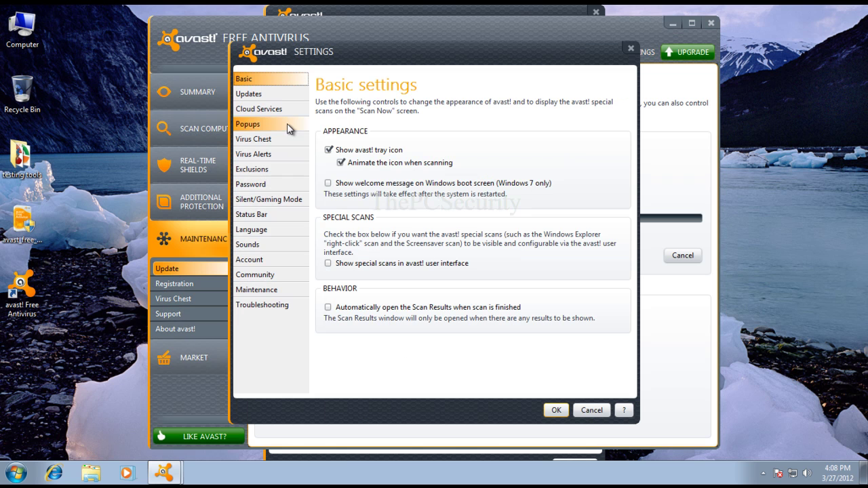
{"action": "left_click", "coordinate": [275, 95]}
{"action": "left_click", "coordinate": [272, 109]}
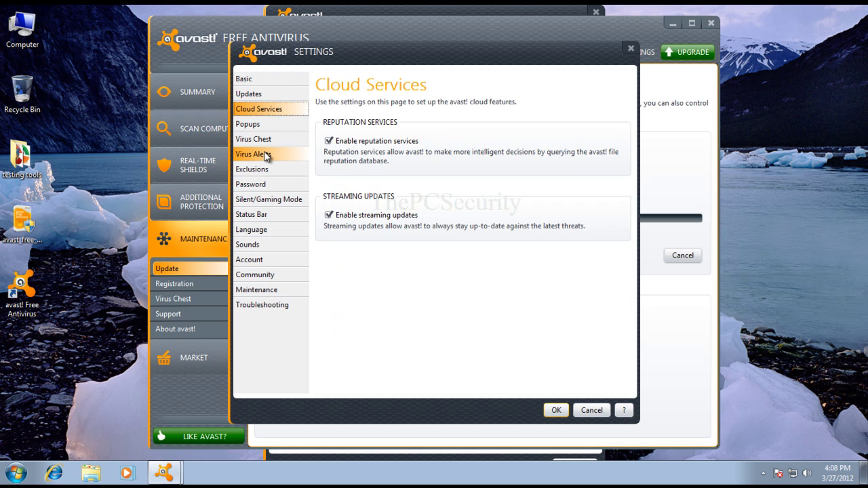
{"action": "left_click", "coordinate": [272, 127]}
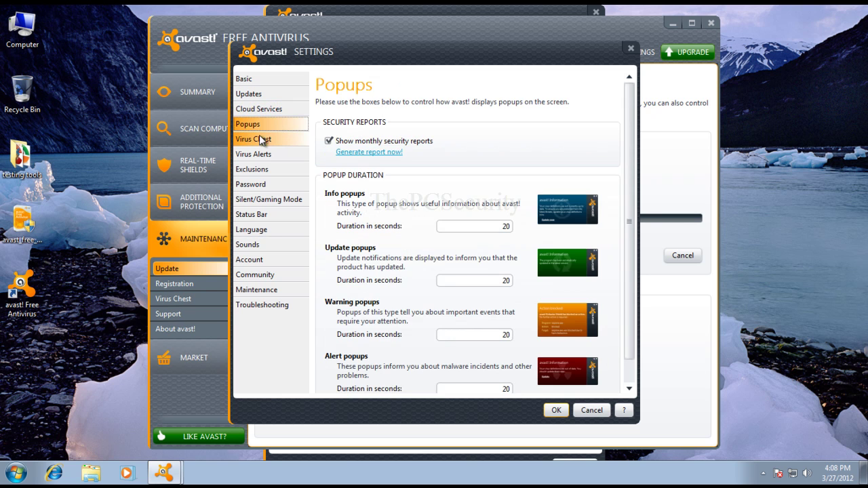
{"action": "left_click", "coordinate": [270, 140]}
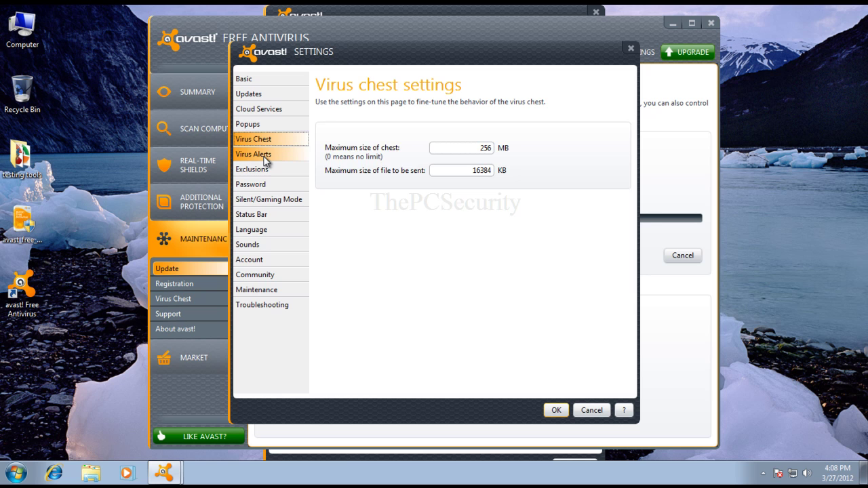
- Review the Virus Alerts settings, including the expanded SMTP Settings section
{"action": "left_click", "coordinate": [264, 156]}
{"action": "left_click", "coordinate": [261, 169]}
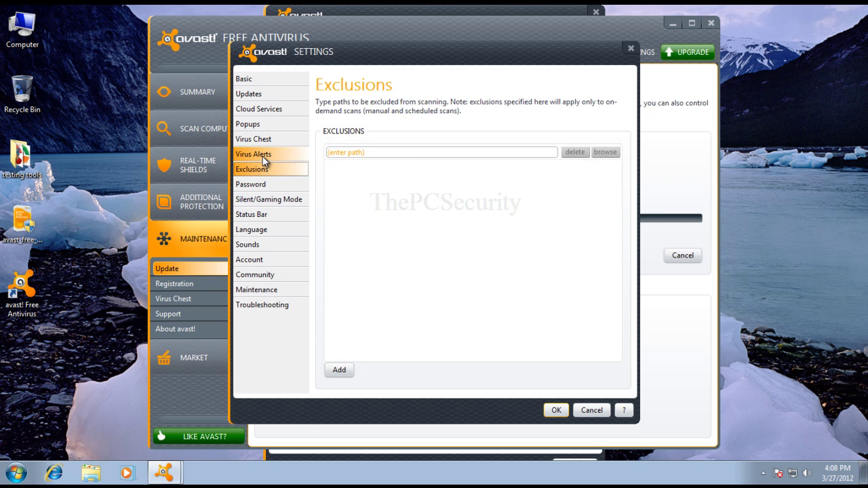
{"action": "left_click", "coordinate": [302, 155]}
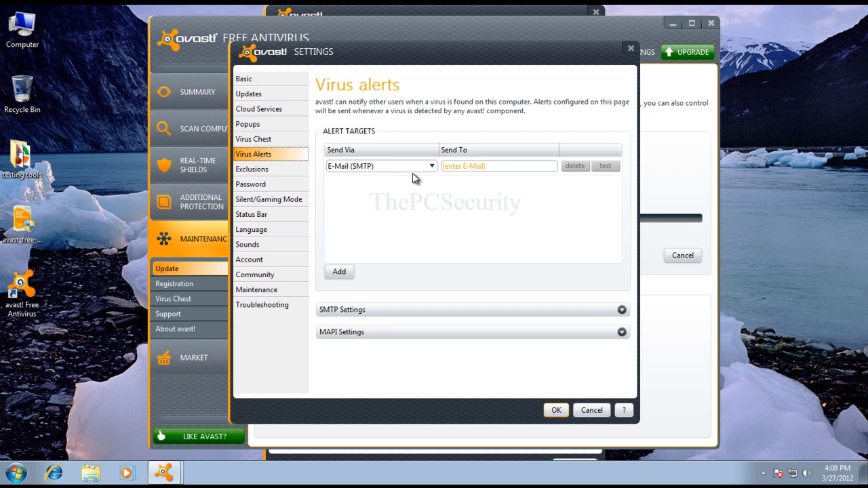
{"action": "left_click", "coordinate": [342, 313]}
{"action": "scroll", "coordinate": [344, 316], "scroll_direction": "down", "scroll_amount": 3}
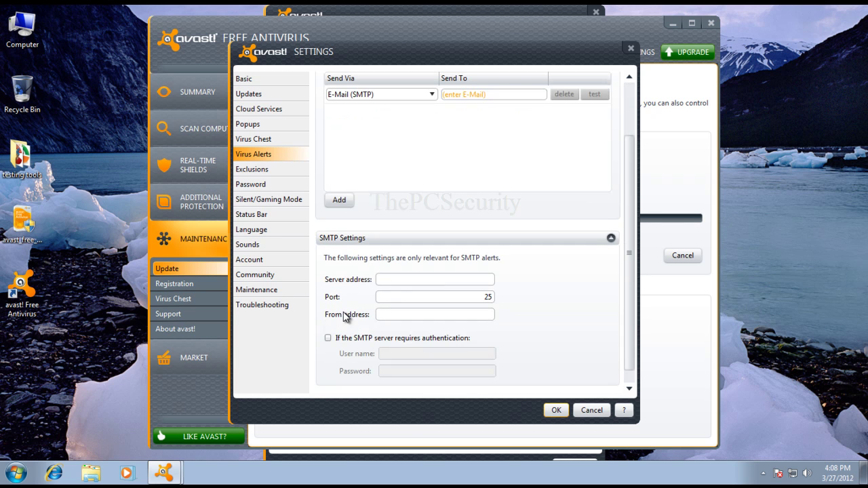
{"action": "left_click", "coordinate": [348, 246]}
- Review the Exclusions, Password, Silent/Gaming Mode, Status Bar and Language settings
{"action": "left_click", "coordinate": [254, 170]}
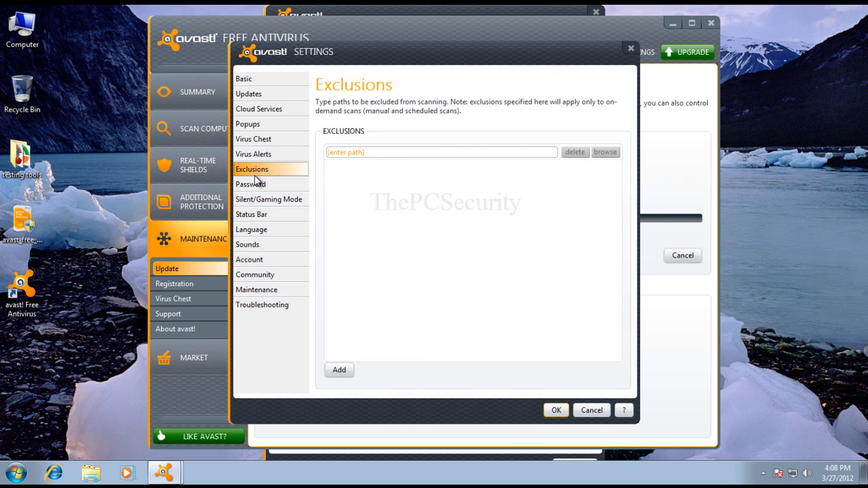
{"action": "left_click", "coordinate": [255, 182]}
{"action": "left_click", "coordinate": [258, 200]}
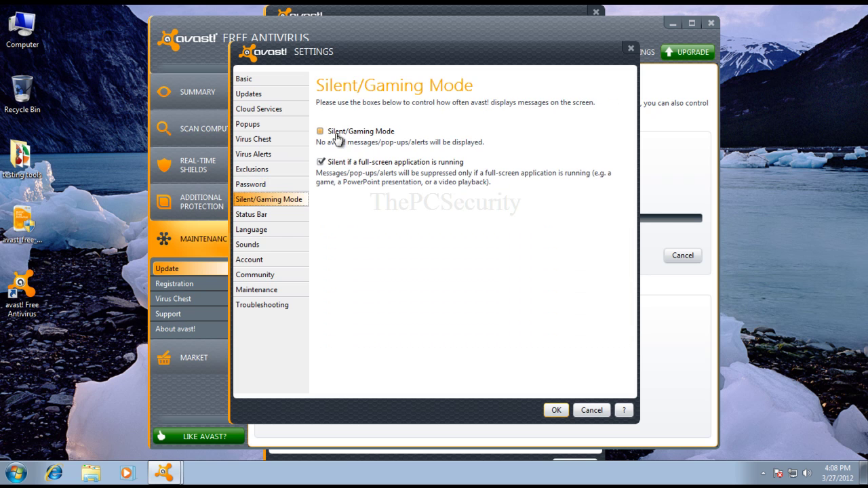
{"action": "left_click", "coordinate": [271, 218]}
{"action": "left_click", "coordinate": [273, 231]}
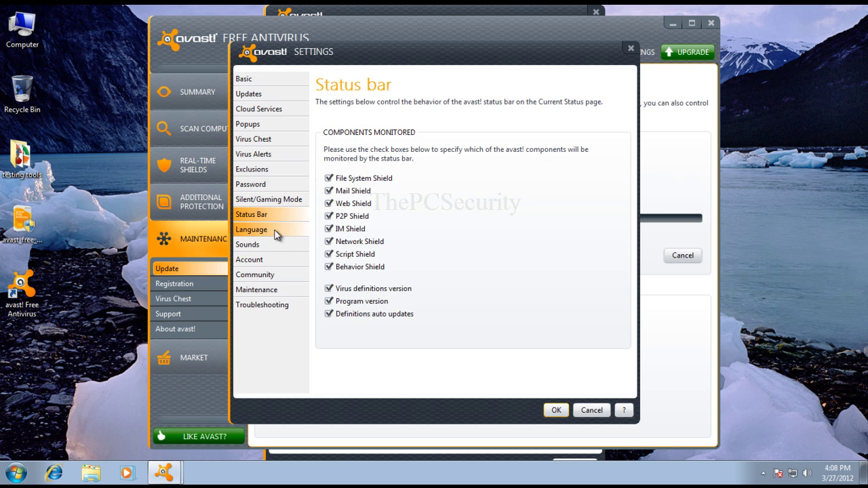
- Review the Sounds, Account, Community, Maintenance and Troubleshooting settings
{"action": "left_click", "coordinate": [271, 247]}
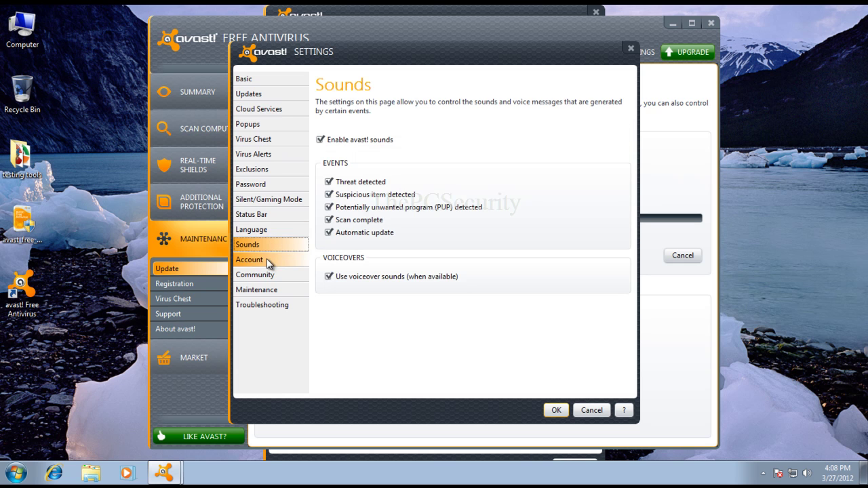
{"action": "left_click", "coordinate": [286, 262]}
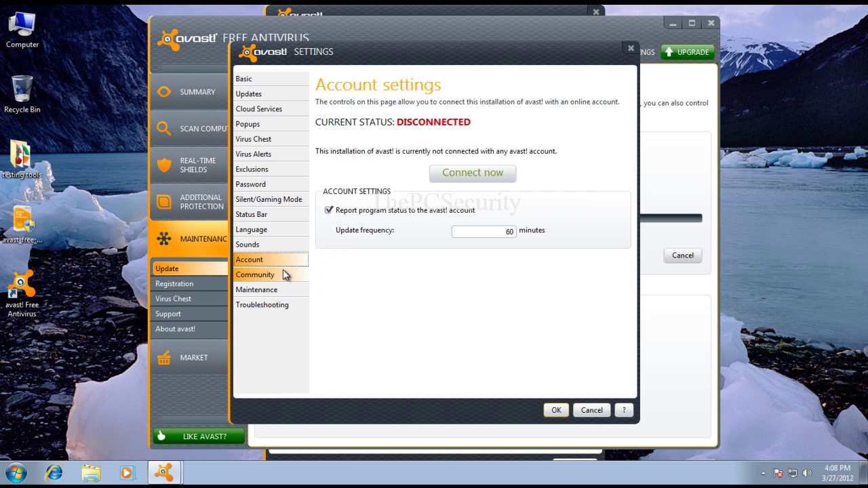
{"action": "left_click", "coordinate": [283, 273]}
{"action": "left_click", "coordinate": [277, 293]}
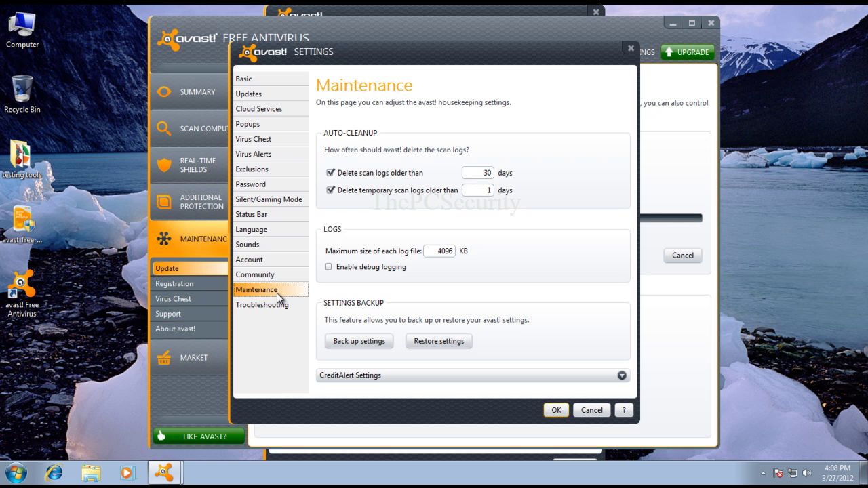
{"action": "left_click", "coordinate": [269, 307]}
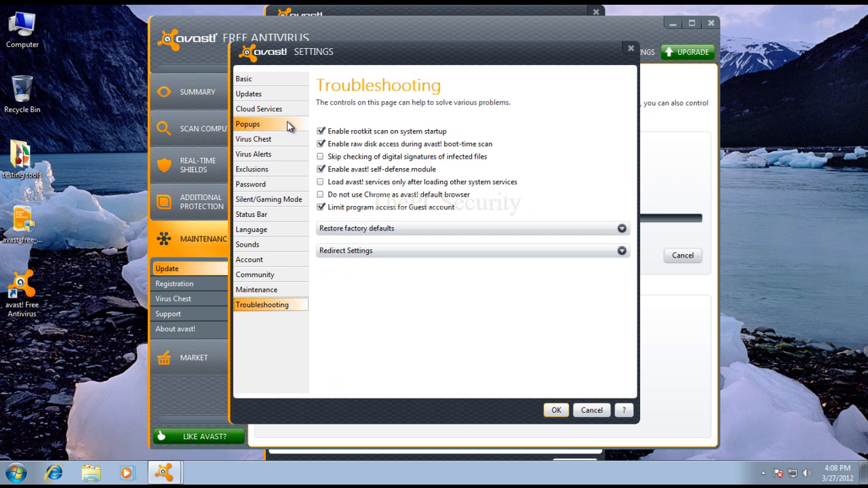
- Return to the Basic settings page and close the settings without saving
{"action": "left_click", "coordinate": [293, 94]}
{"action": "left_click", "coordinate": [295, 80]}
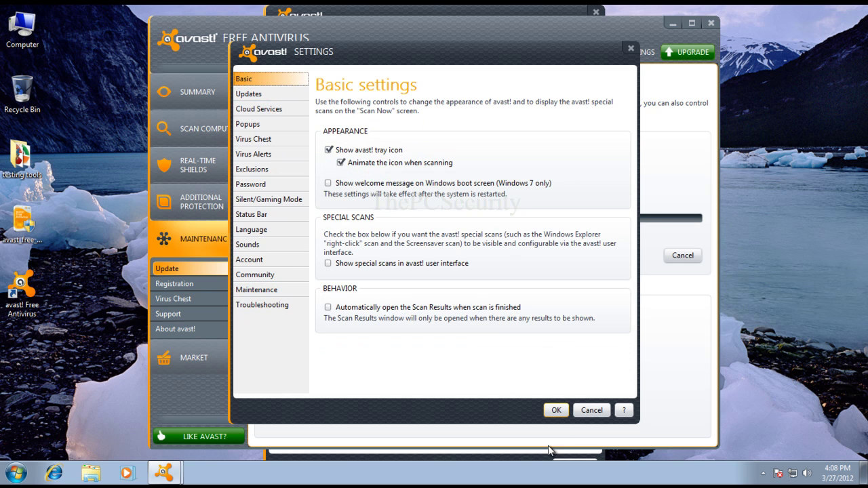
{"action": "left_click", "coordinate": [591, 411]}
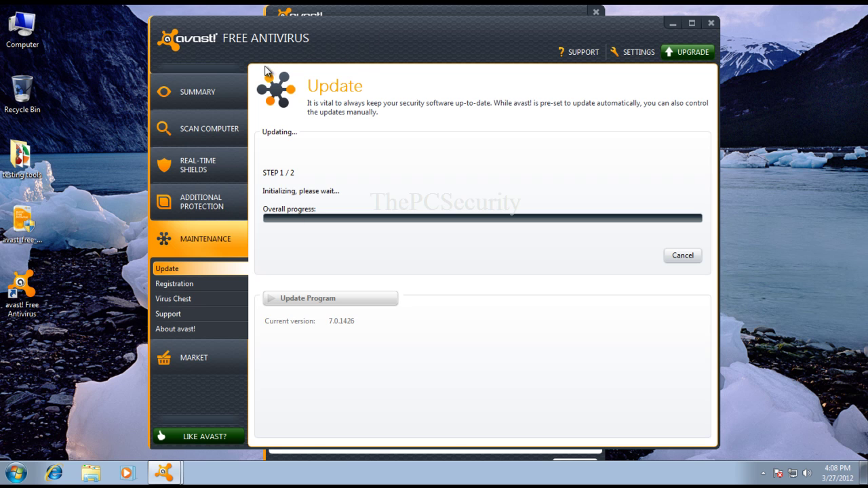
- Review the registration details, Virus Chest, Support and About avast! pages under Maintenance
{"action": "left_click", "coordinate": [199, 285]}
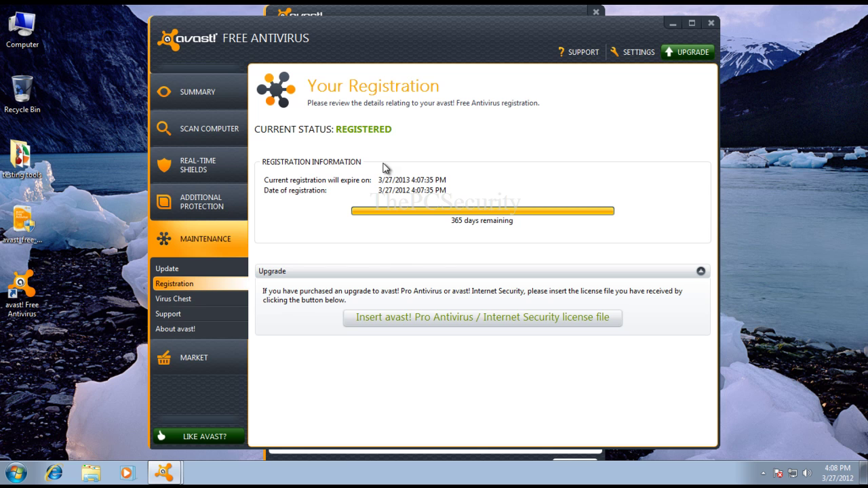
{"action": "left_click", "coordinate": [209, 303]}
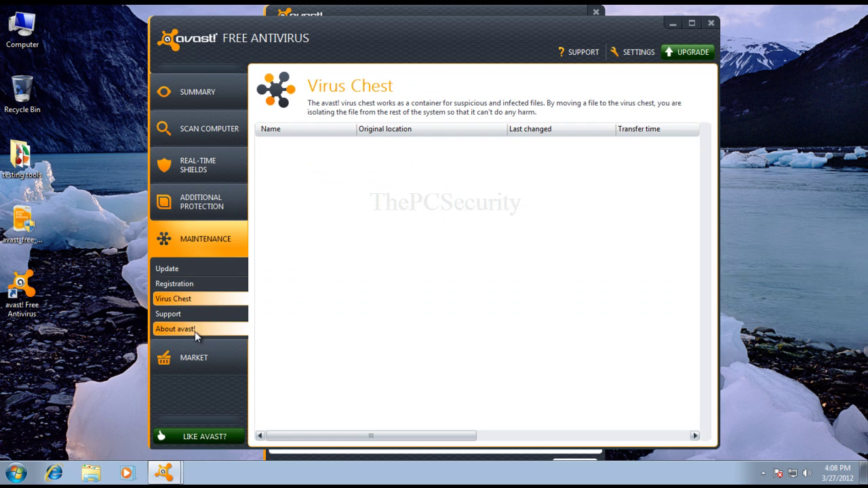
{"action": "left_click", "coordinate": [187, 314]}
{"action": "left_click", "coordinate": [179, 331]}
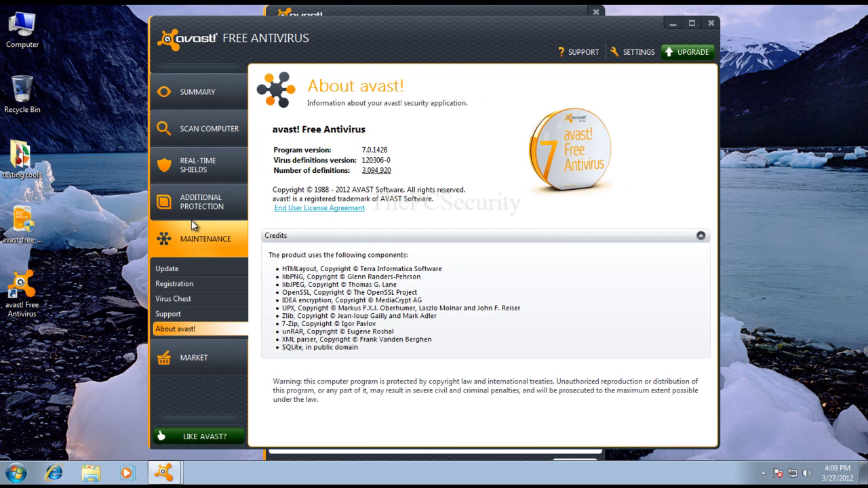
- Examine the AutoSandbox settings and the real-time File System Shield and Behavior Shield pages
{"action": "left_click", "coordinate": [201, 194]}
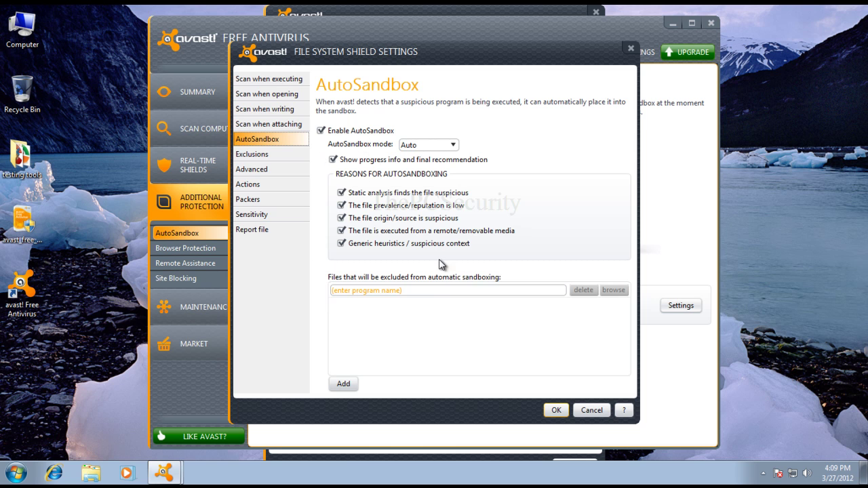
{"action": "left_click", "coordinate": [553, 410]}
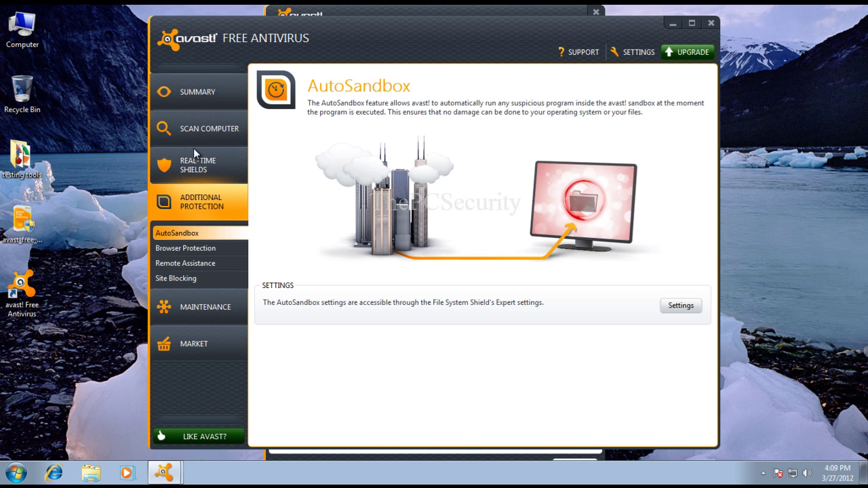
{"action": "left_click", "coordinate": [193, 169]}
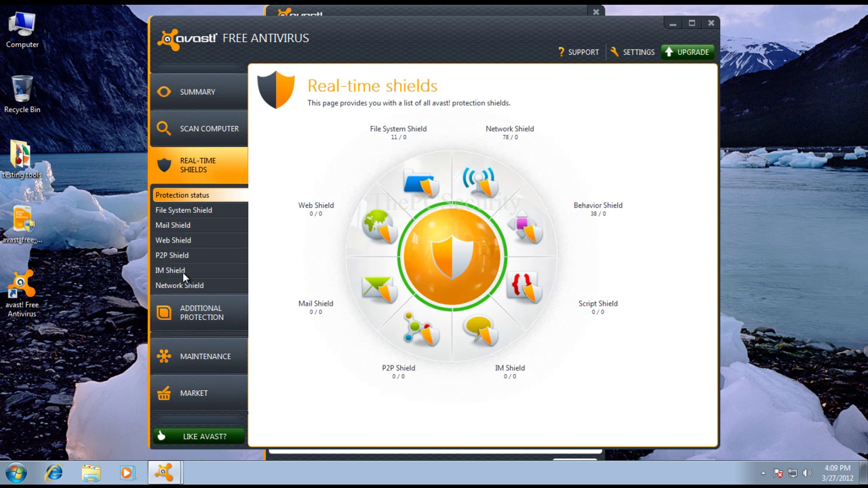
{"action": "left_click", "coordinate": [200, 206]}
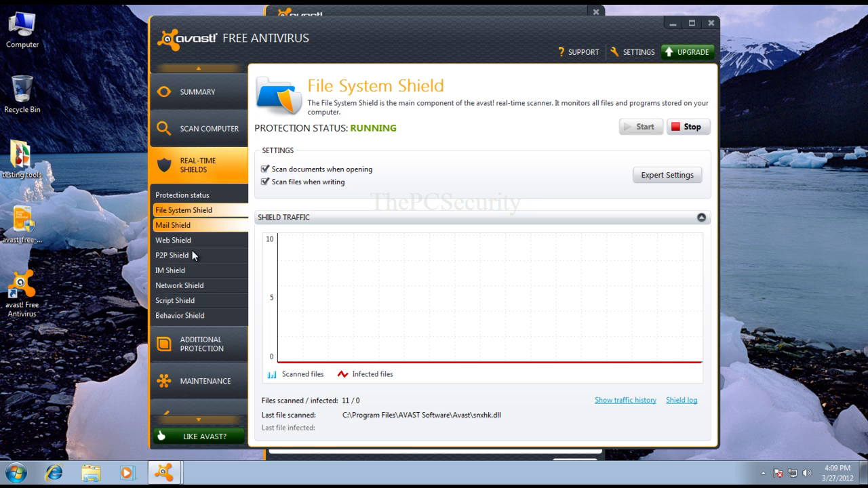
{"action": "left_click", "coordinate": [182, 314]}
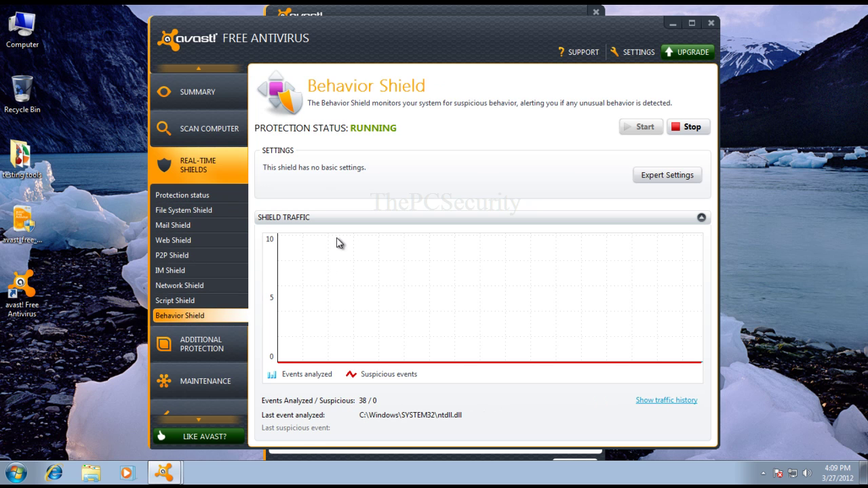
- Check the available scans and current protection status, and return to the update progress page
{"action": "left_click", "coordinate": [232, 127]}
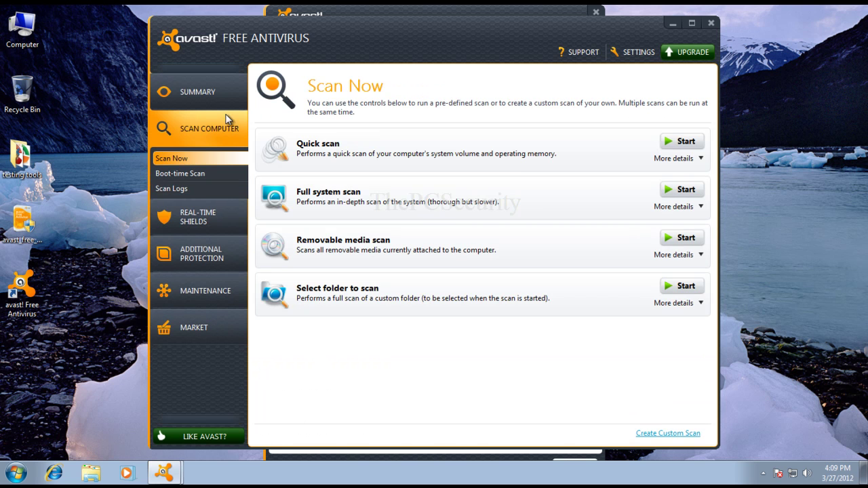
{"action": "left_click", "coordinate": [215, 95]}
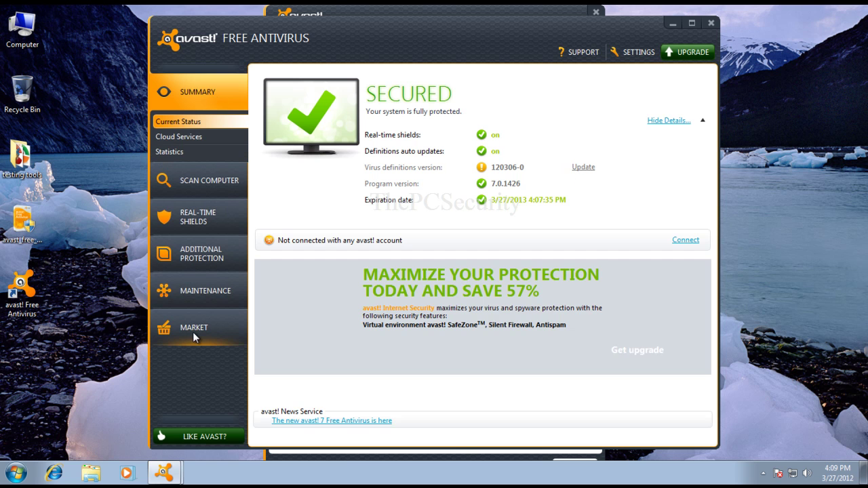
{"action": "left_click", "coordinate": [199, 295]}
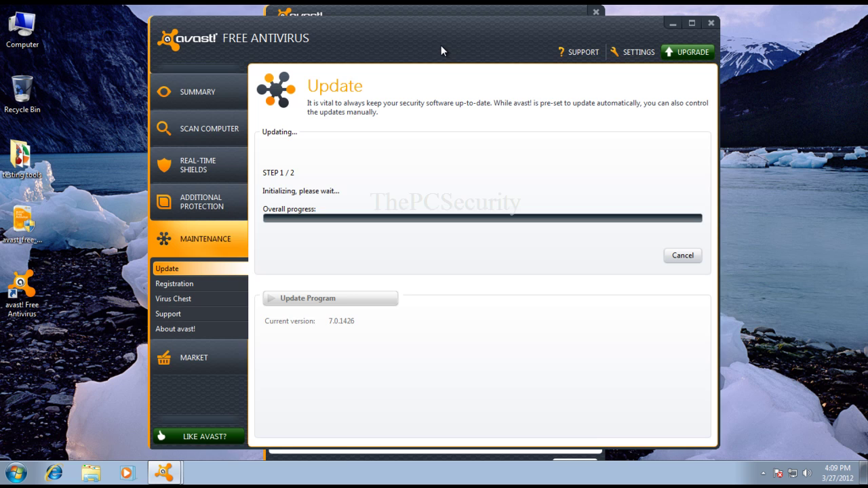
{"action": "left_click_drag", "start_coordinate": [442, 46], "coordinate": [466, 47]}
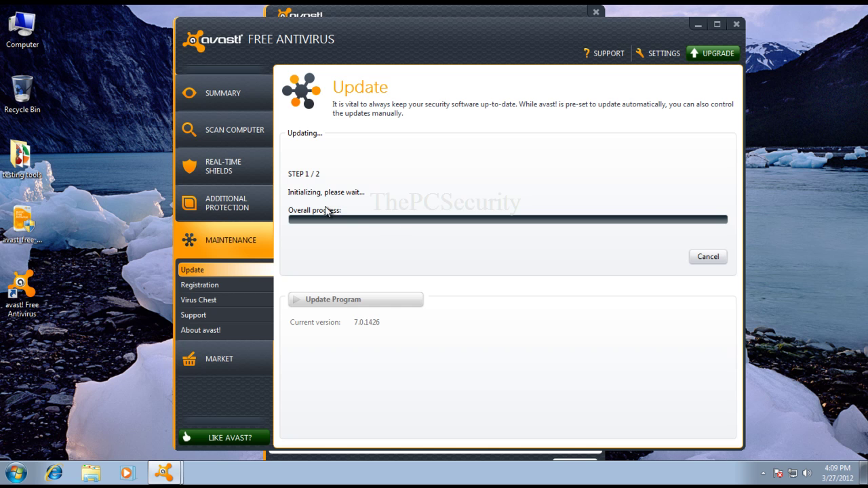
- Start the engine and virus definitions update again and check its progress after briefly viewing Internet Explorer
{"action": "left_click", "coordinate": [163, 472]}
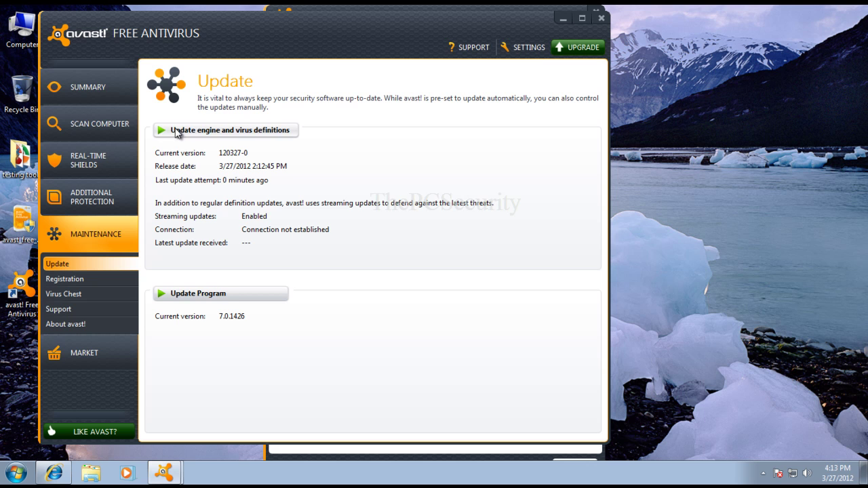
{"action": "left_click", "coordinate": [195, 130]}
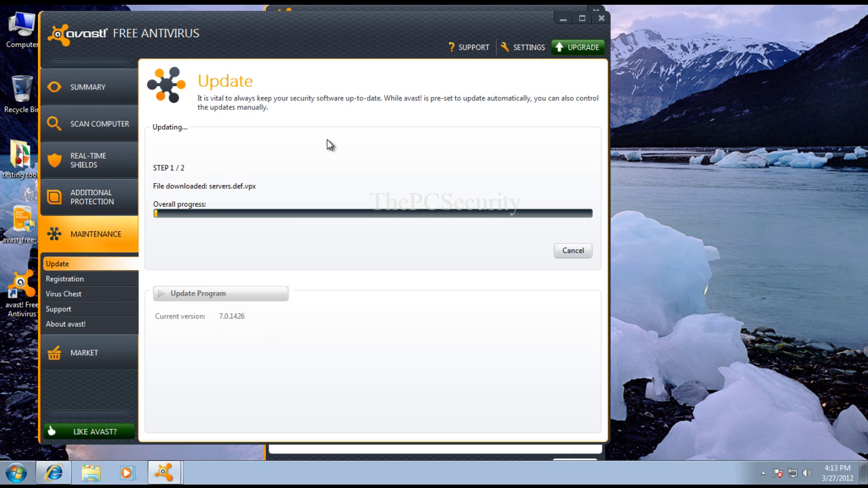
{"action": "left_click", "coordinate": [68, 470]}
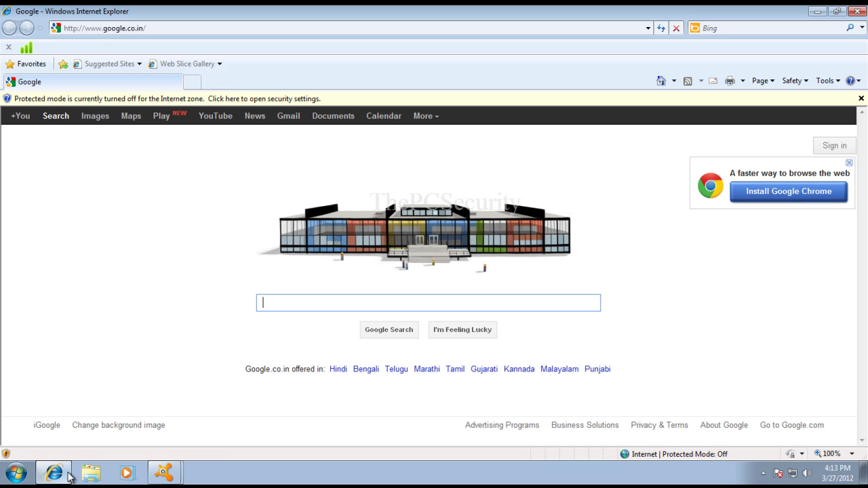
{"action": "left_click", "coordinate": [165, 473]}
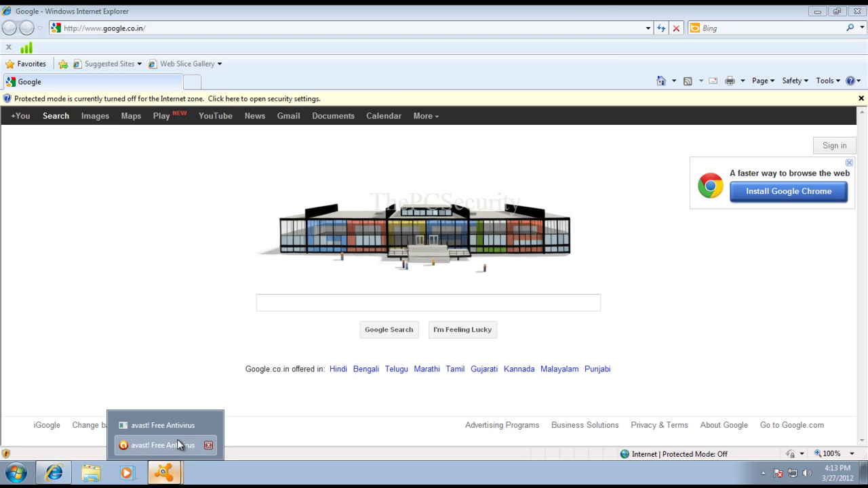
{"action": "left_click", "coordinate": [177, 441]}
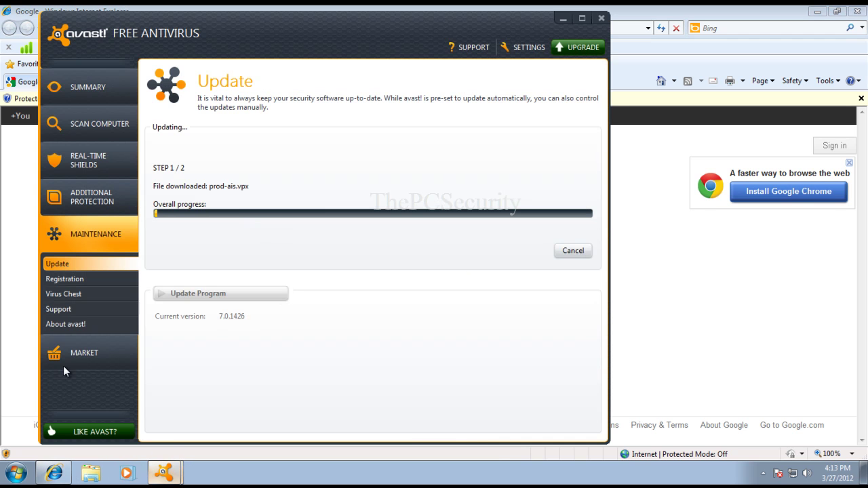
- Switch to Internet Explorer, search Google for "malware domain" and open the MDL result from malwaredomainlist.com
{"action": "left_click", "coordinate": [4, 264]}
{"action": "left_click", "coordinate": [308, 309]}
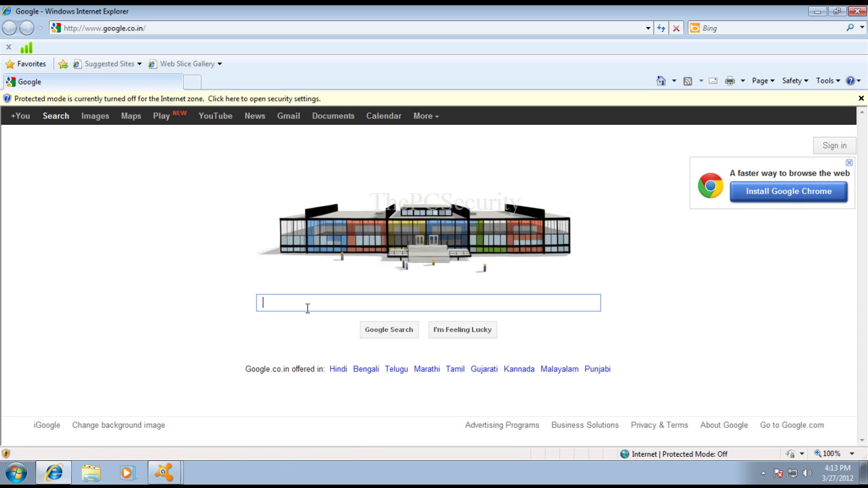
{"action": "type", "text": "malw"}
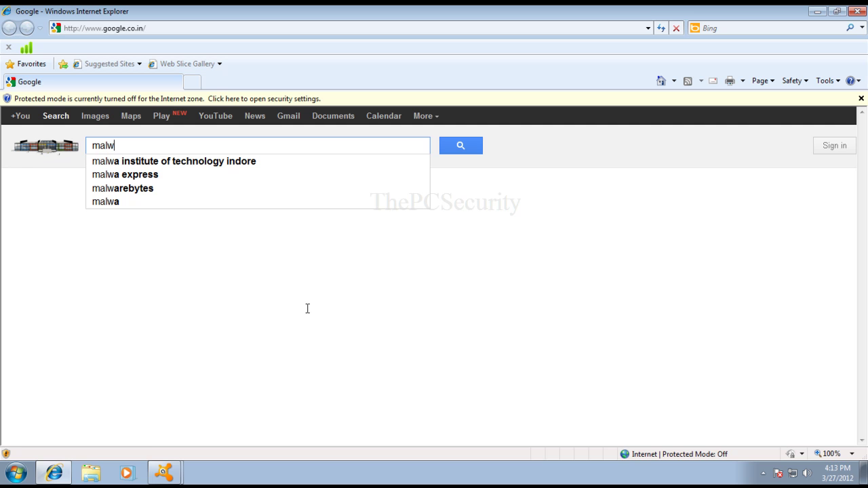
{"action": "type", "text": "aa"}
{"action": "key", "text": "BackSpace"}
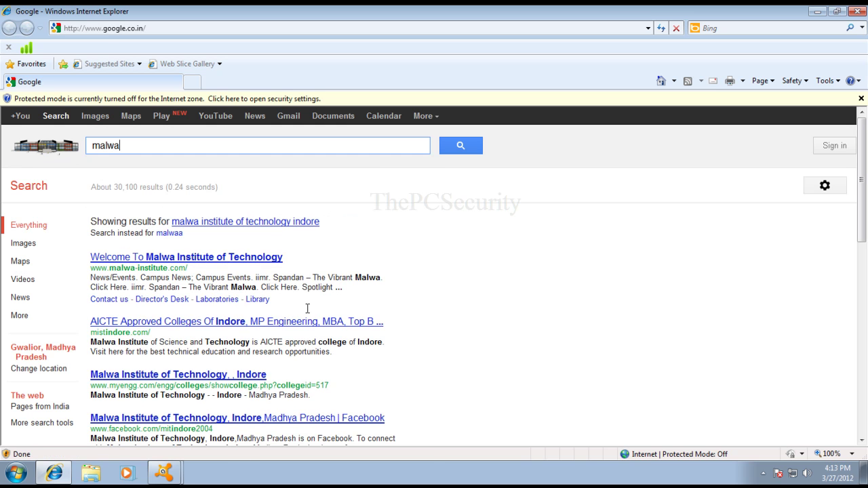
{"action": "type", "text": "re d"}
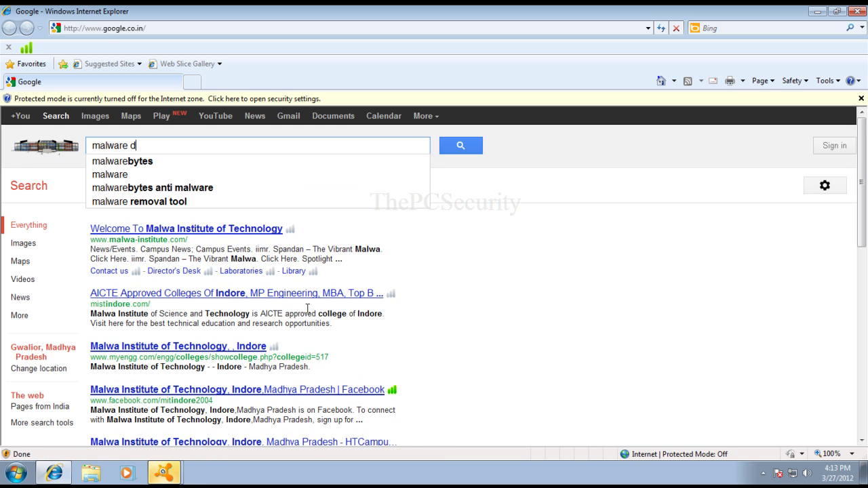
{"action": "type", "text": "om"}
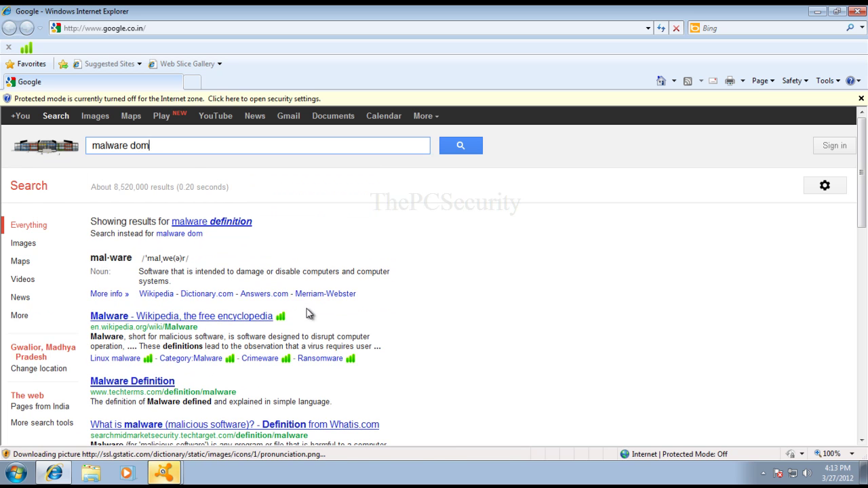
{"action": "type", "text": "ain"}
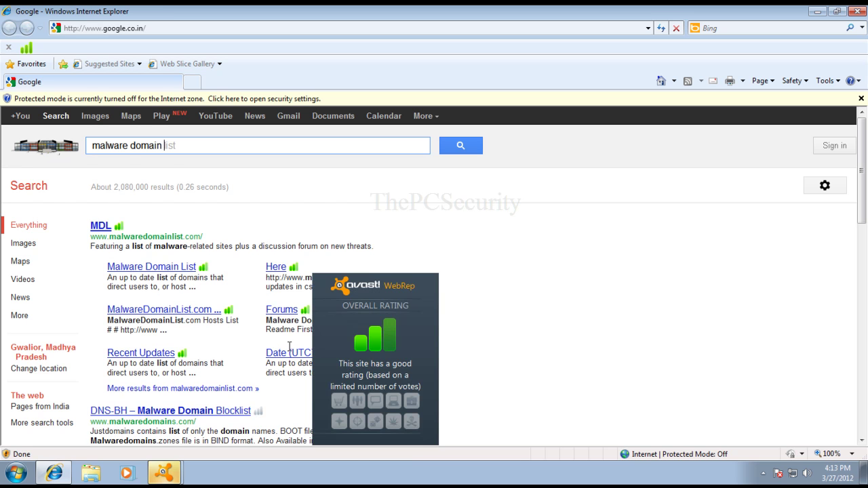
{"action": "left_click", "coordinate": [102, 229]}
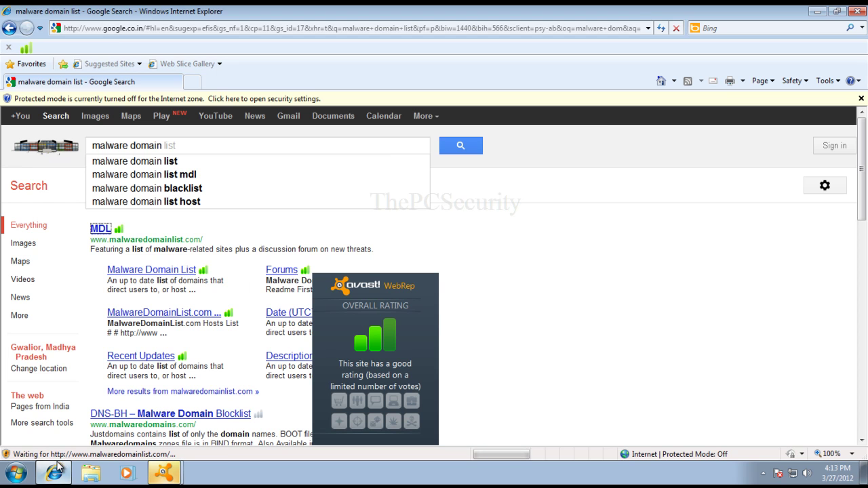
- Check the avast! update result and the current protection status, closing the antivirus window after each check
{"action": "mouse_move", "coordinate": [166, 469]}
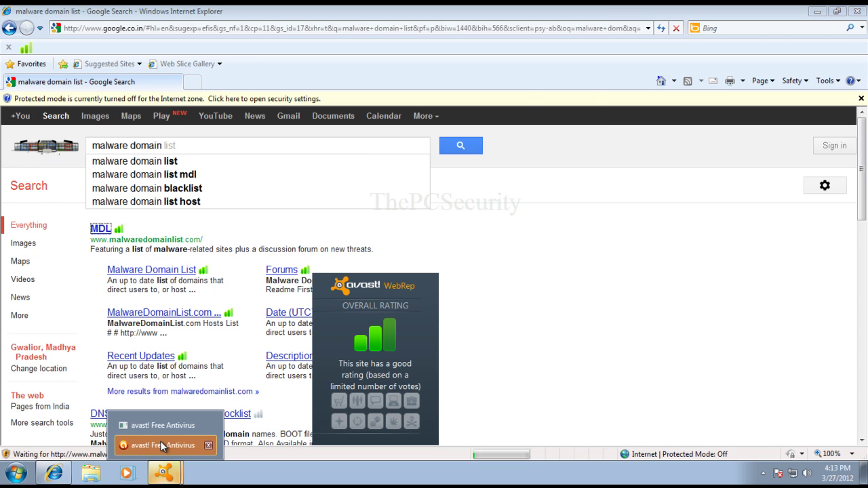
{"action": "left_click", "coordinate": [160, 445]}
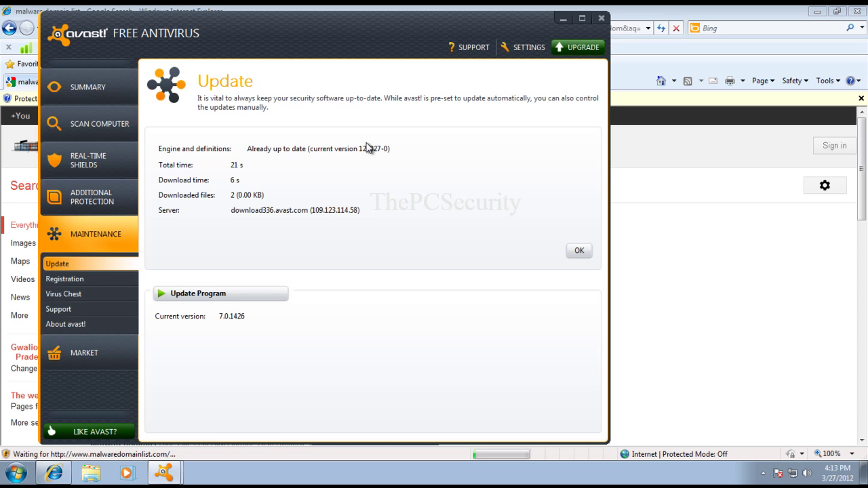
{"action": "left_click", "coordinate": [601, 20]}
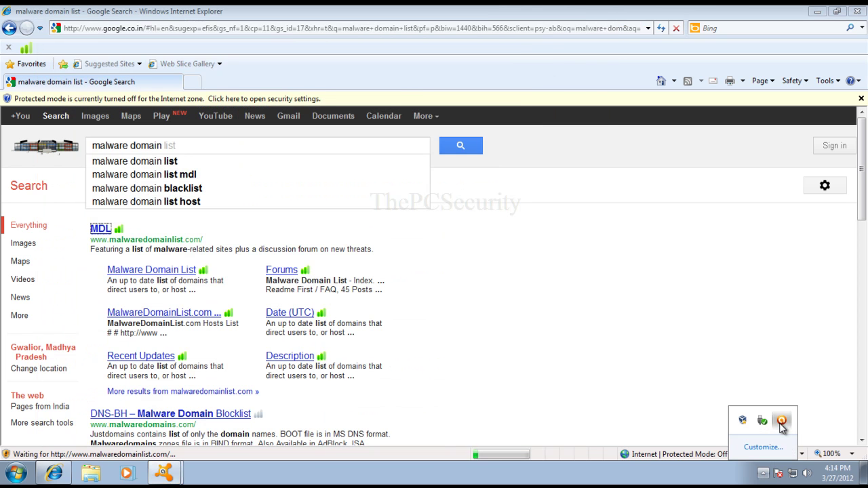
{"action": "left_click", "coordinate": [782, 421]}
{"action": "left_click", "coordinate": [103, 82]}
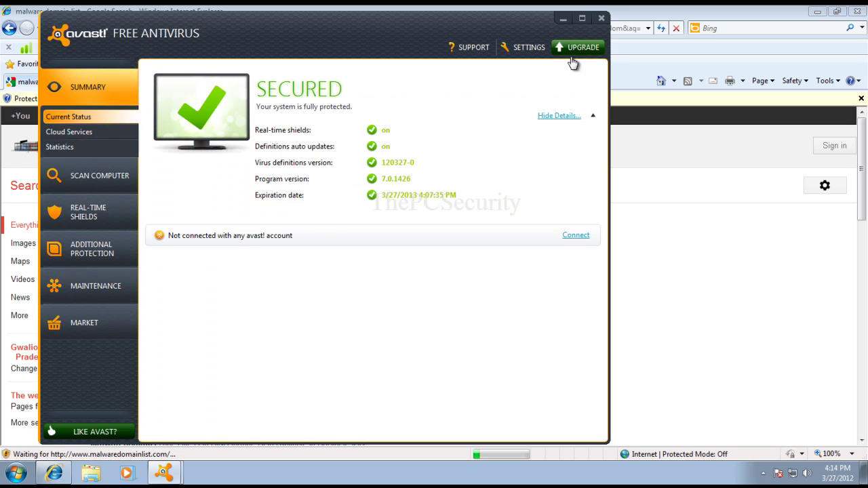
{"action": "left_click", "coordinate": [600, 21]}
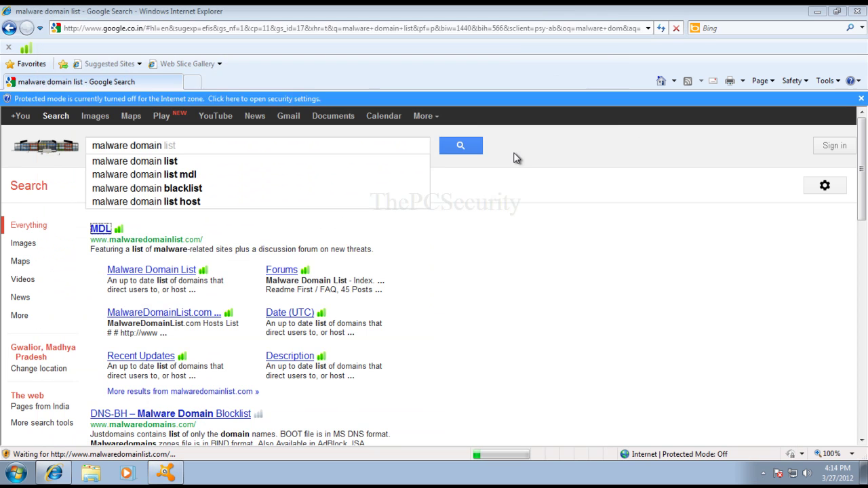
- Search Google for the suggested "malware domain list" and open the Malware Domain List result
{"action": "left_click", "coordinate": [193, 163]}
{"action": "left_click", "coordinate": [108, 229]}
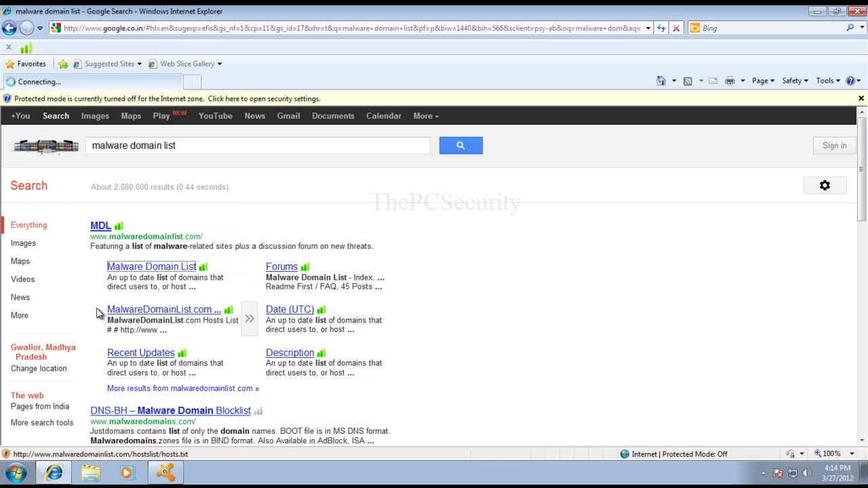
{"action": "left_click", "coordinate": [115, 267]}
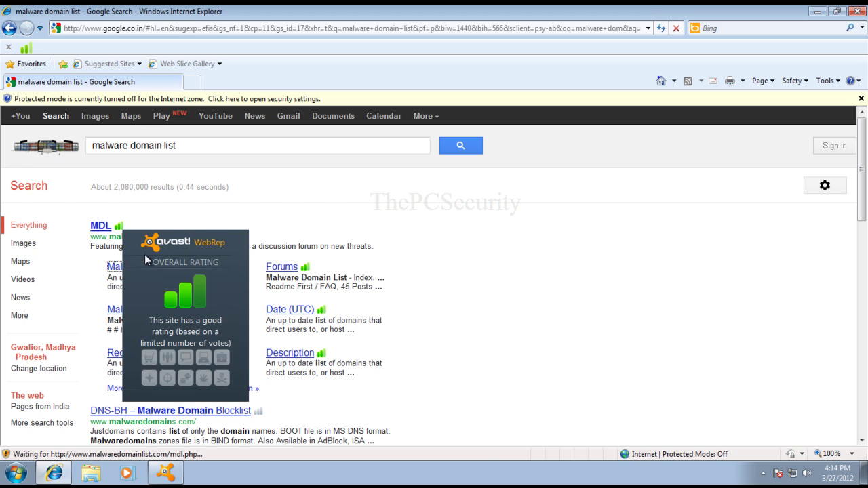
{"action": "left_click", "coordinate": [230, 100]}
{"action": "left_click", "coordinate": [487, 215]}
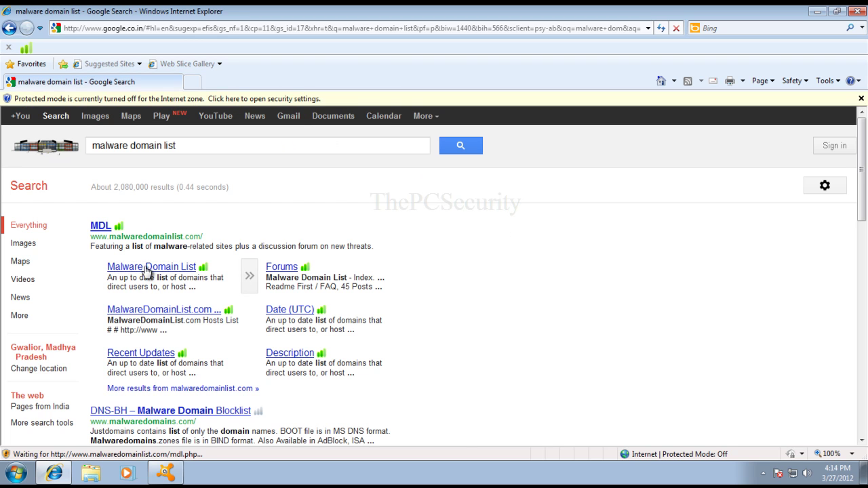
{"action": "left_click", "coordinate": [146, 274]}
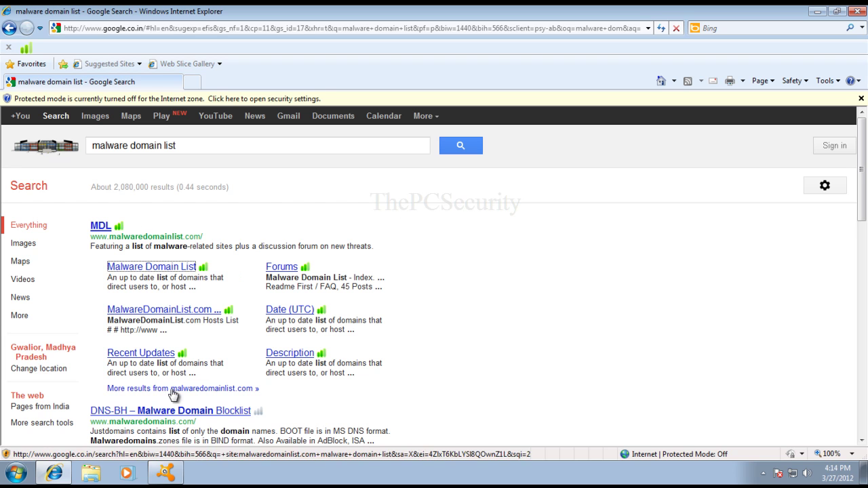
- Bring up the avast! welcome window, close it and return the browser window to full size
{"action": "left_click", "coordinate": [165, 473]}
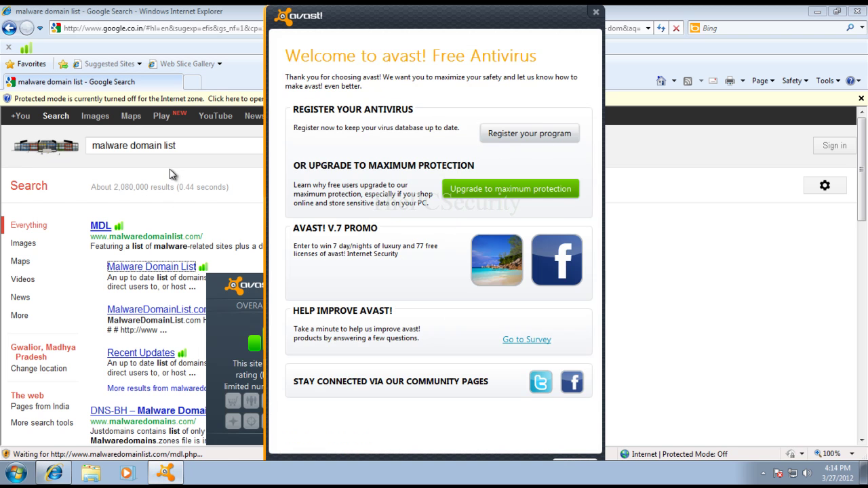
{"action": "left_click", "coordinate": [109, 221]}
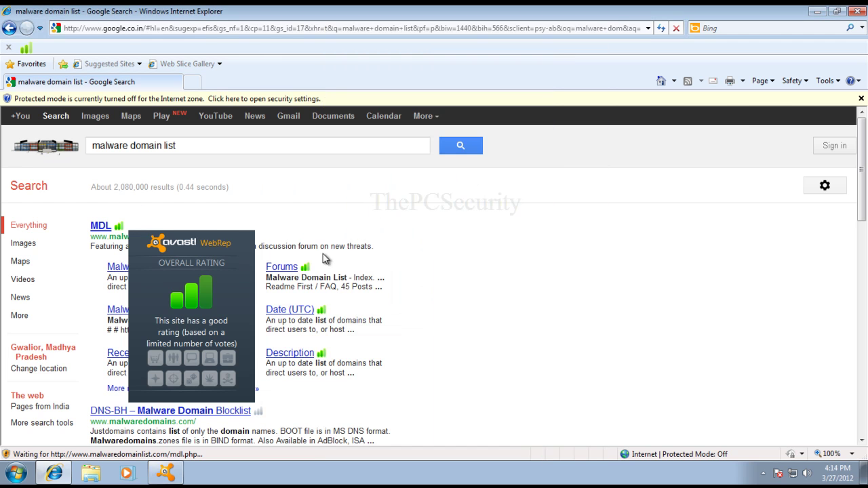
{"action": "double_click", "coordinate": [270, 15]}
{"action": "left_click_drag", "start_coordinate": [465, 29], "coordinate": [239, 29]}
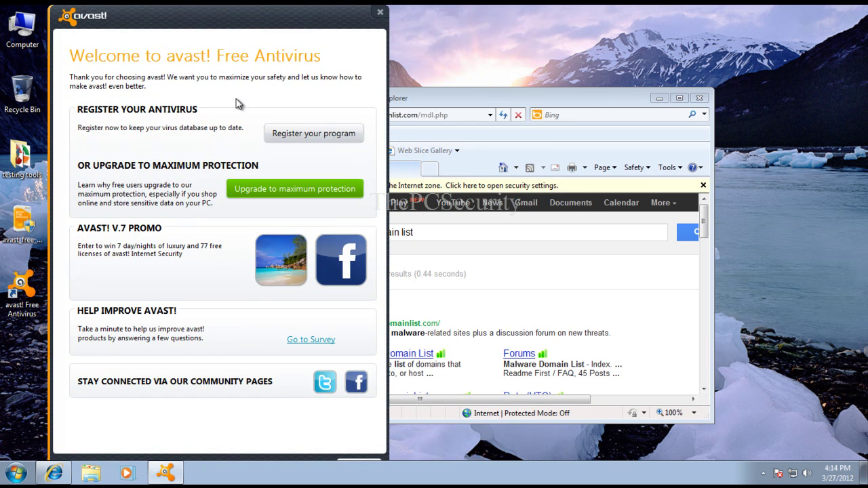
{"action": "left_click", "coordinate": [380, 12]}
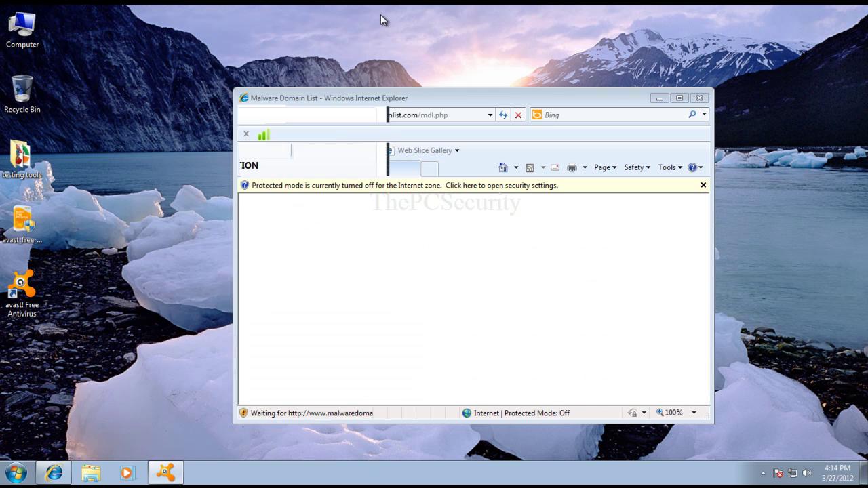
{"action": "double_click", "coordinate": [440, 102]}
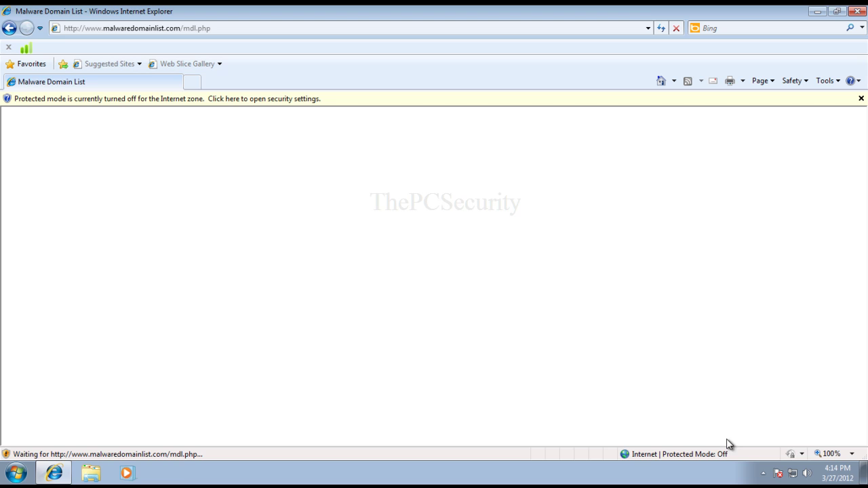
- Reopen avast! to check the current protection status, and close it again
{"action": "left_click", "coordinate": [764, 473]}
{"action": "left_click", "coordinate": [781, 420]}
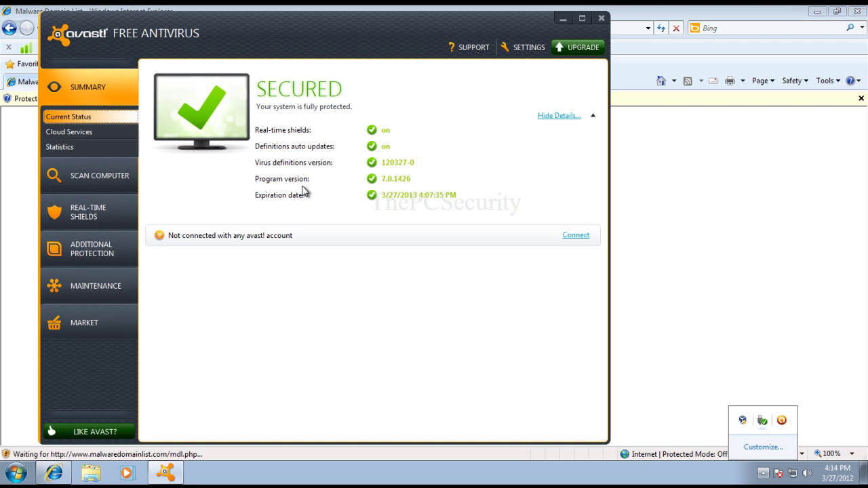
{"action": "left_click", "coordinate": [601, 19]}
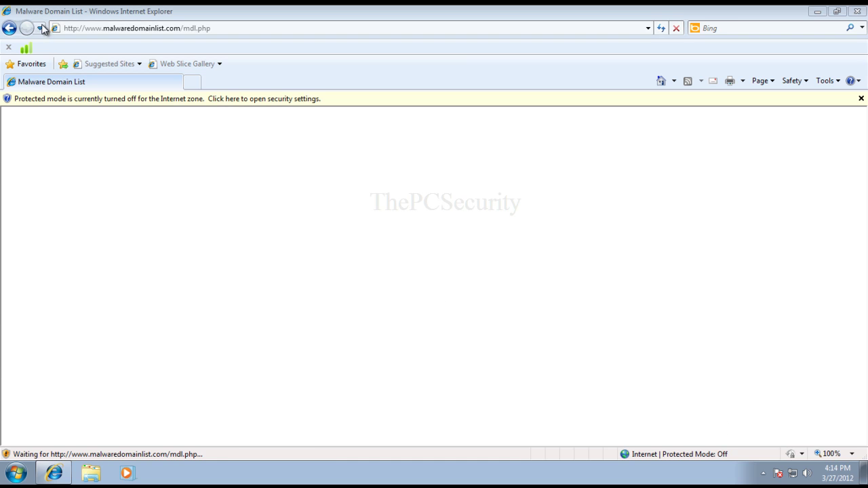
- Copy the first listed address, 91.223.82.3/~mnlcmp/God/config.bin, dismiss the Windows activation notice and switch to a new browser tab
{"action": "left_click", "coordinate": [132, 30]}
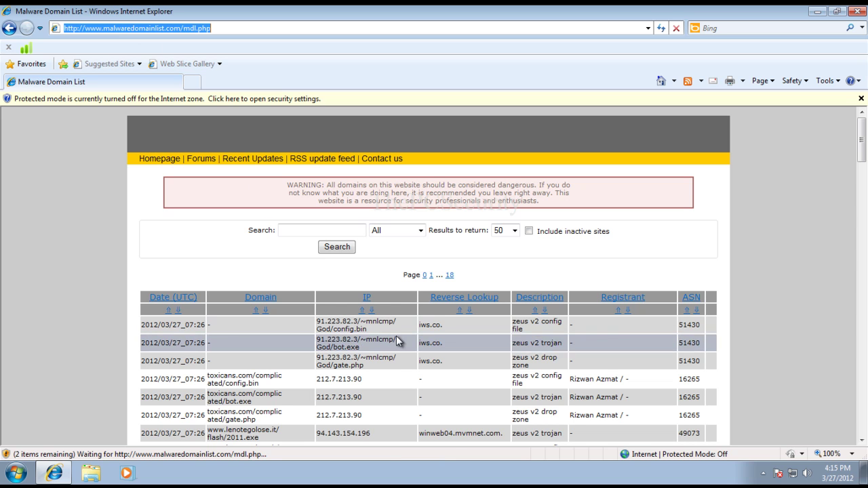
{"action": "left_click_drag", "start_coordinate": [367, 330], "coordinate": [193, 82]}
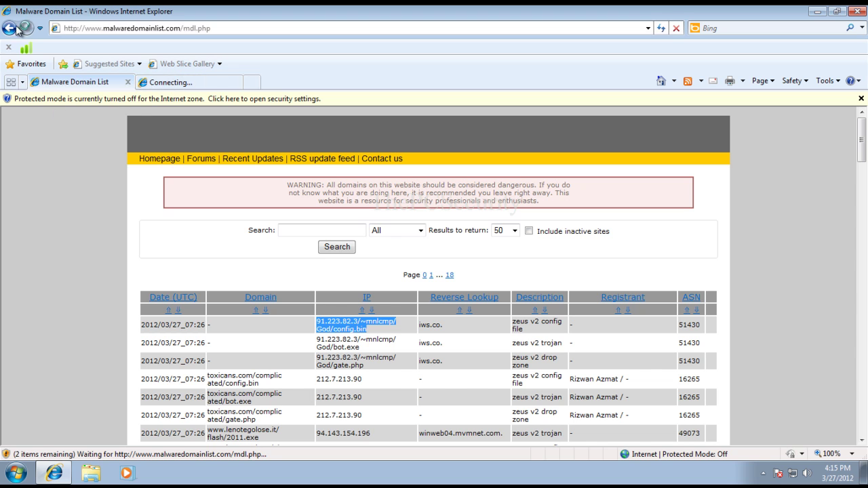
{"action": "left_click", "coordinate": [170, 83]}
{"action": "left_click", "coordinate": [78, 82]}
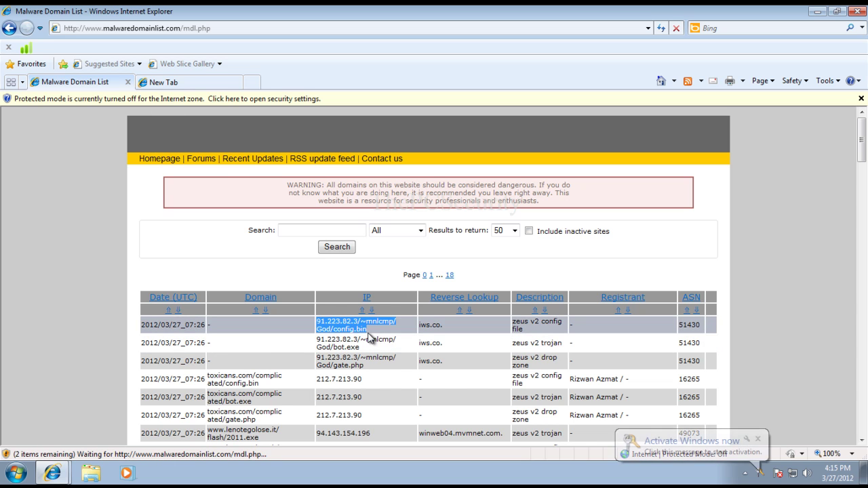
{"action": "left_click", "coordinate": [759, 440]}
{"action": "left_click", "coordinate": [157, 82]}
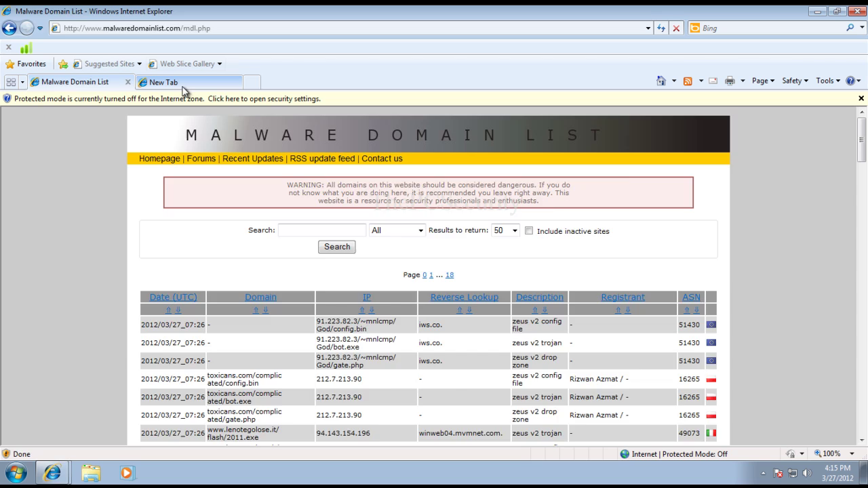
- Paste the copied address into the new tab, load it as 91.223.82.3/~mnlcmp/God/config.bin91 and dismiss the avast! alert
{"action": "left_click", "coordinate": [145, 30]}
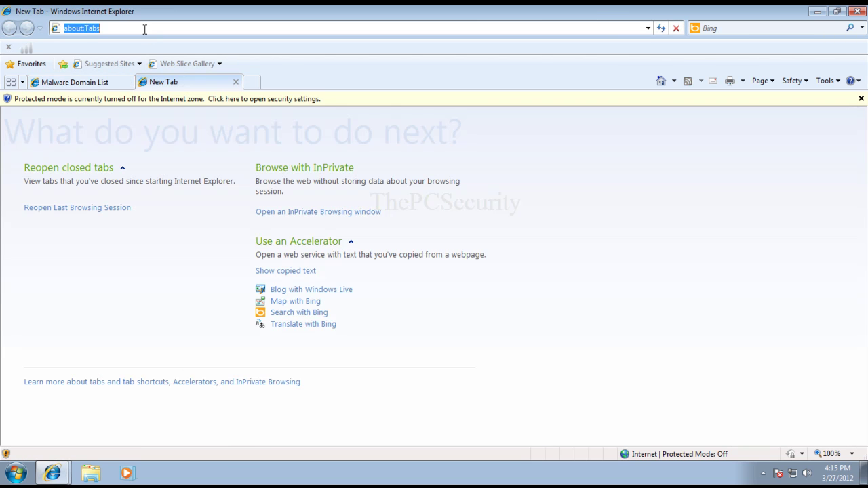
{"action": "key", "text": "ctrl+v"}
{"action": "key", "text": "ctrl+v"}
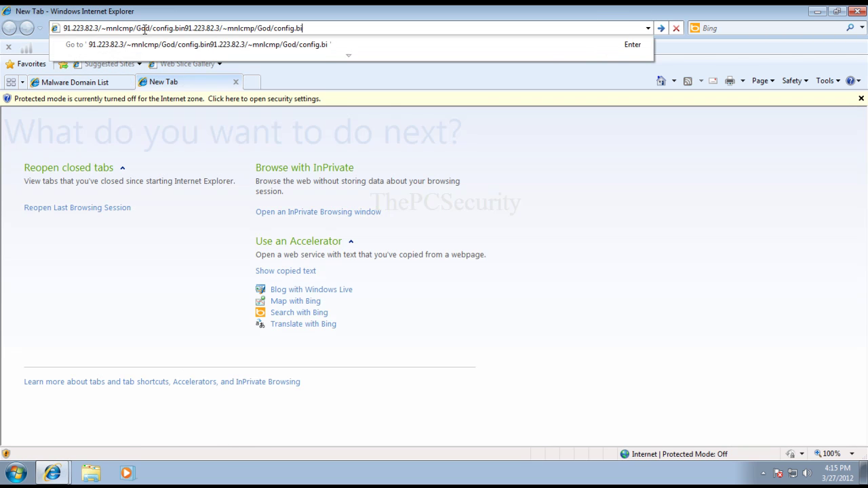
{"action": "key", "text": "BackSpace"}
{"action": "key", "text": "BackSpace"}
{"action": "key", "text": "BackSpace"}
{"action": "key", "text": "BackSpace"}
{"action": "key", "text": "BackSpace"}
{"action": "key", "text": "BackSpace"}
{"action": "key", "text": "BackSpace"}
{"action": "key", "text": "BackSpace"}
{"action": "key", "text": "BackSpace"}
{"action": "key", "text": "BackSpace"}
{"action": "key", "text": "BackSpace"}
{"action": "key", "text": "BackSpace"}
{"action": "key", "text": "BackSpace"}
{"action": "key", "text": "BackSpace"}
{"action": "key", "text": "BackSpace"}
{"action": "key", "text": "BackSpace"}
{"action": "key", "text": "BackSpace"}
{"action": "key", "text": "BackSpace"}
{"action": "key", "text": "BackSpace"}
{"action": "key", "text": "BackSpace"}
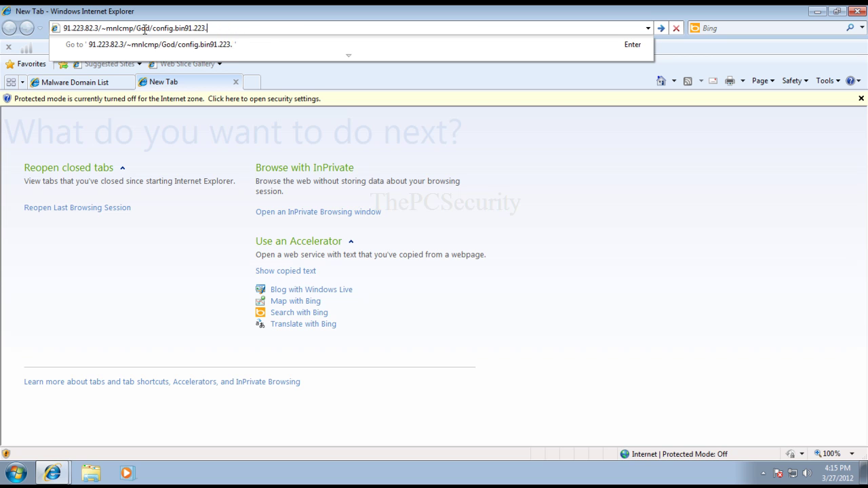
{"action": "key", "text": "Return"}
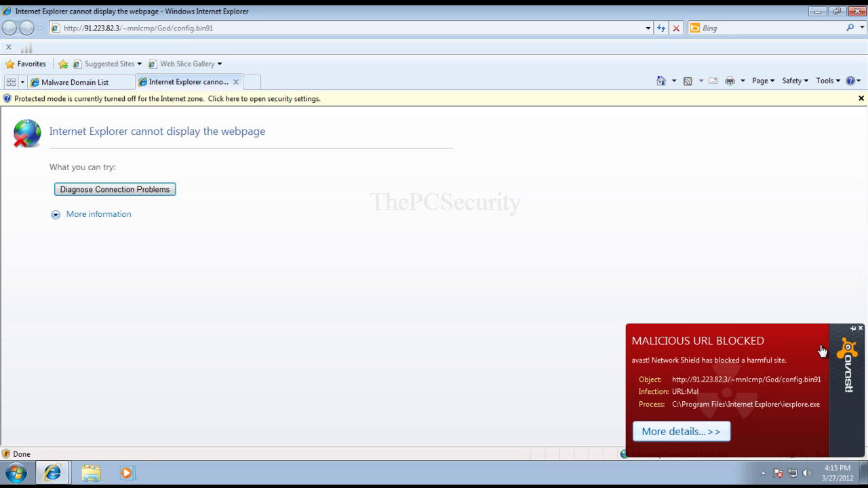
{"action": "left_click", "coordinate": [860, 329]}
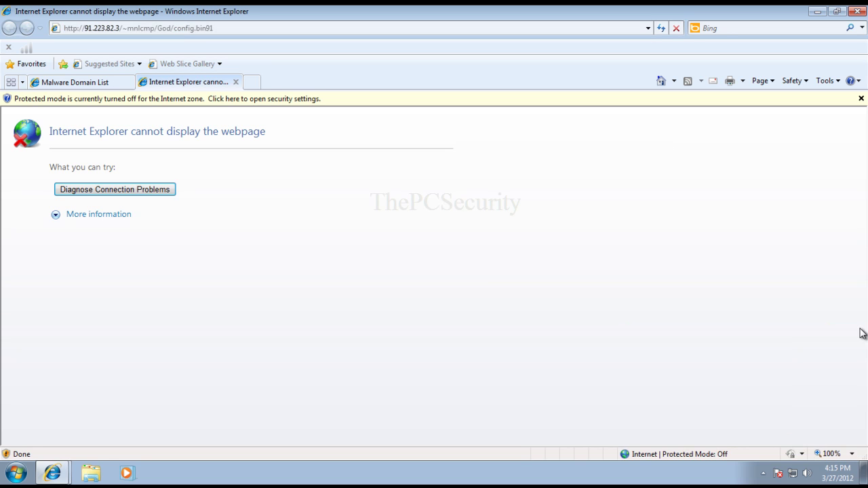
- Return to the Malware Domain List page and copy the second listed address, 91.223.82.3/~mnlcmp/God/bot.exe
{"action": "left_click", "coordinate": [87, 85]}
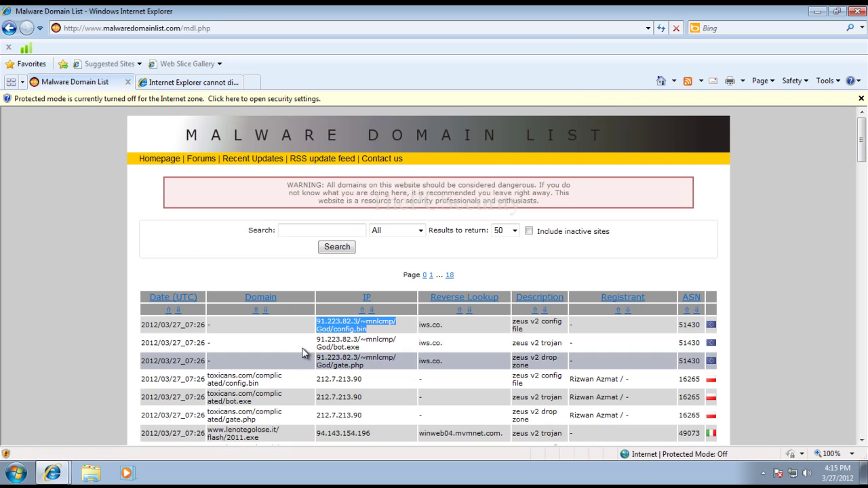
{"action": "left_click_drag", "start_coordinate": [359, 340], "coordinate": [364, 346]}
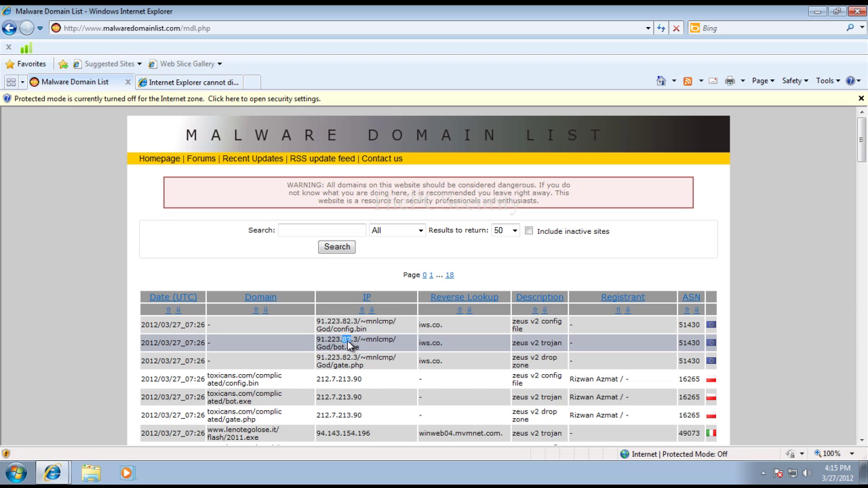
{"action": "triple_click", "coordinate": [350, 345]}
{"action": "key", "text": "ctrl+c"}
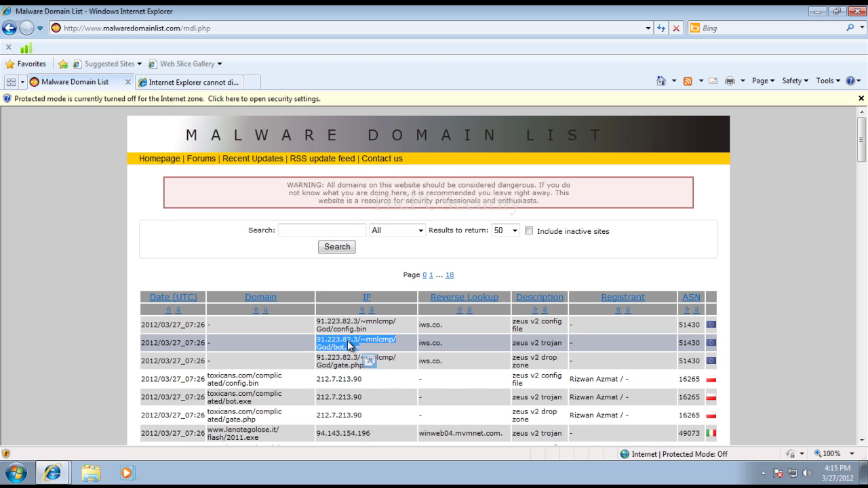
- Load the copied address 91.223.82.3/~mnlcmp/God/bot.exe in the test tab and dismiss the avast! alert
{"action": "left_click", "coordinate": [213, 82]}
{"action": "left_click", "coordinate": [190, 28]}
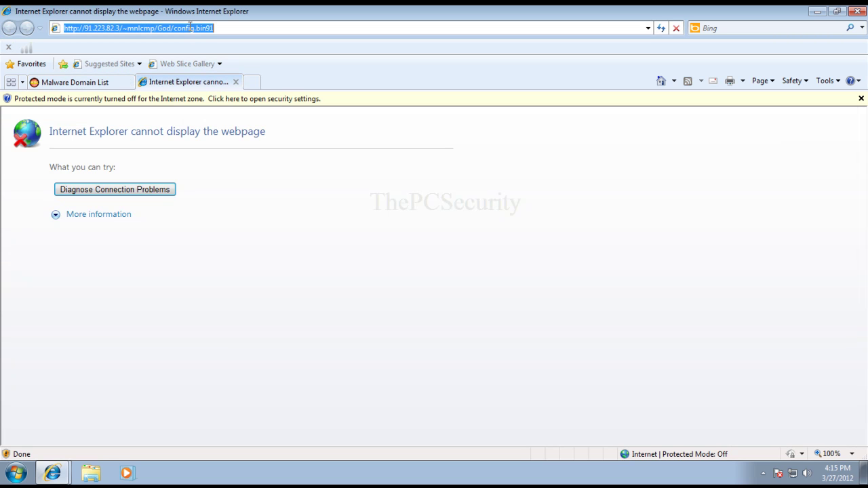
{"action": "key", "text": "ctrl+v"}
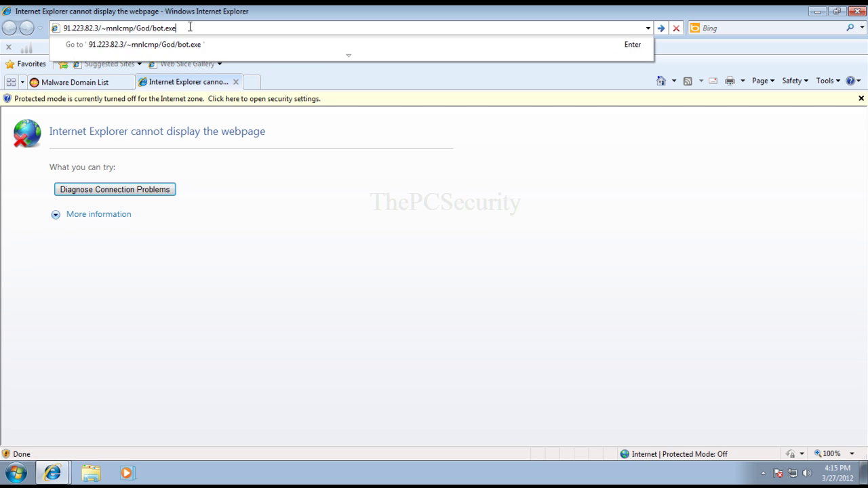
{"action": "key", "text": "Return"}
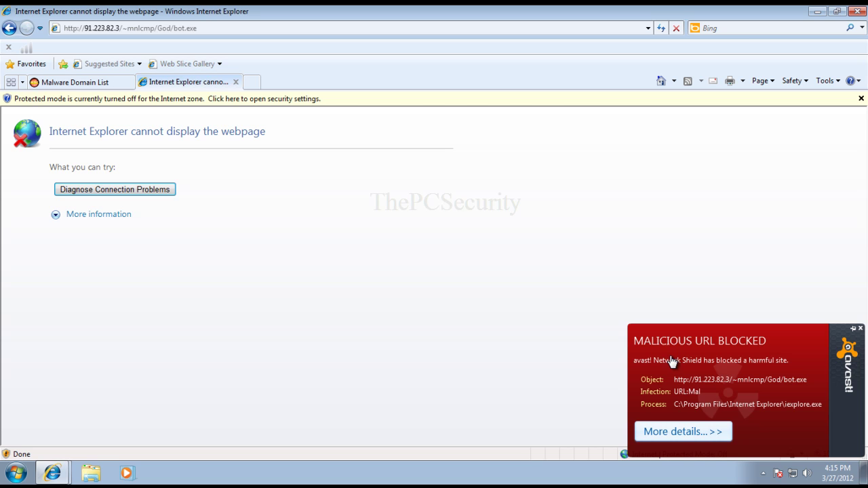
{"action": "left_click", "coordinate": [860, 328]}
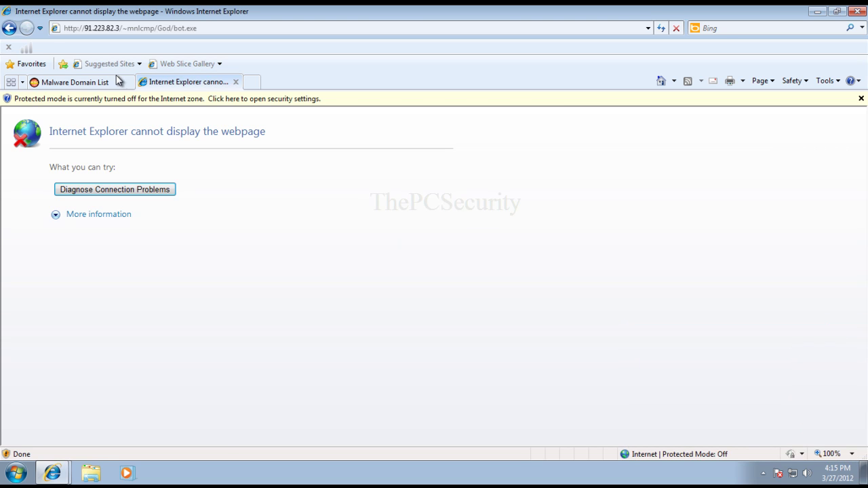
- Return to the Malware Domain List page and copy the Phoenix exploit kit address roppshfhksksf.su:8080/images/aublbzdni.php
{"action": "left_click", "coordinate": [76, 82]}
{"action": "triple_click", "coordinate": [343, 364]}
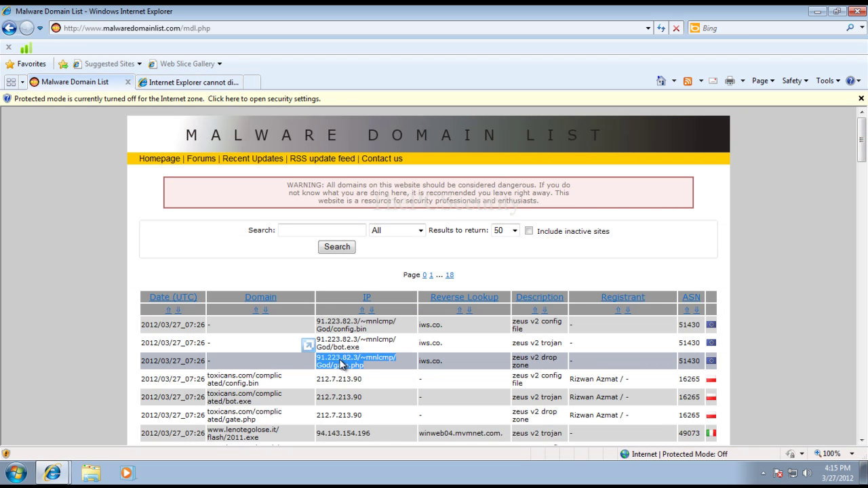
{"action": "left_click_drag", "start_coordinate": [339, 365], "coordinate": [538, 365]}
{"action": "left_click", "coordinate": [421, 370]}
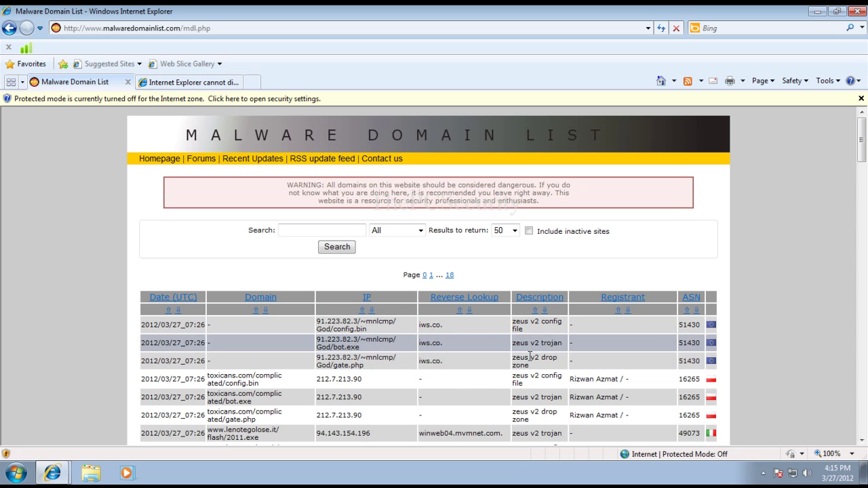
{"action": "triple_click", "coordinate": [241, 380]}
{"action": "mouse_move", "coordinate": [241, 380]}
{"action": "left_mouse_down"}
{"action": "mouse_move", "coordinate": [265, 397]}
{"action": "mouse_move", "coordinate": [257, 382]}
{"action": "left_mouse_up"}
{"action": "scroll", "coordinate": [256, 382], "scroll_direction": "down", "scroll_amount": 1}
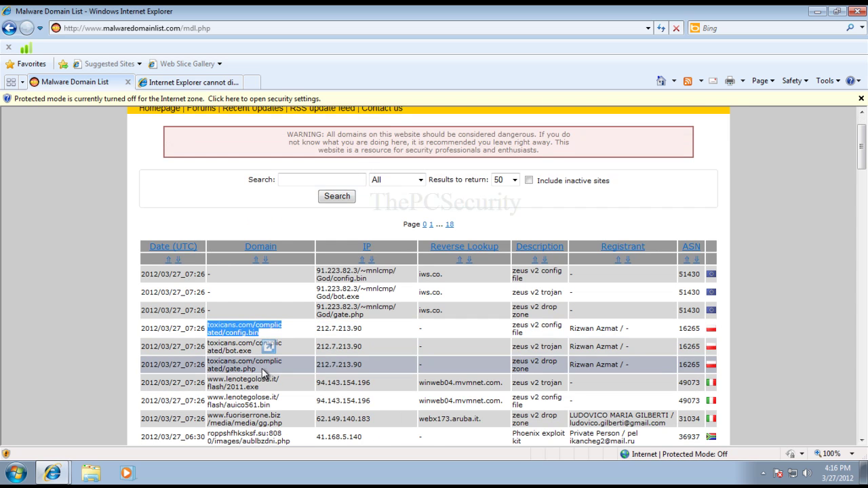
{"action": "scroll", "coordinate": [263, 367], "scroll_direction": "down", "scroll_amount": 1}
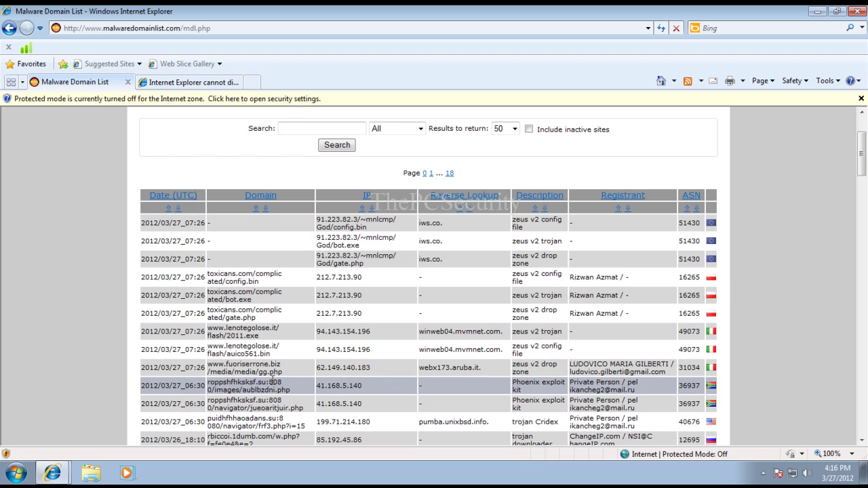
{"action": "triple_click", "coordinate": [274, 384]}
{"action": "key", "text": "ctrl+c"}
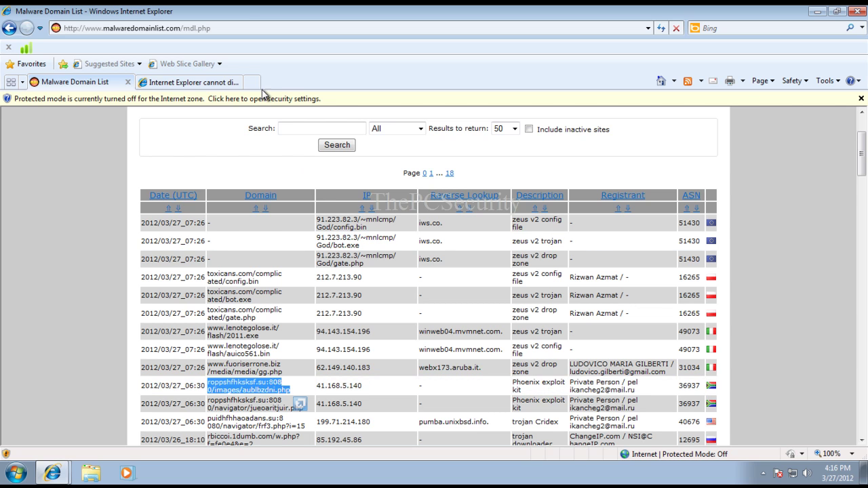
- Load the copied address roppshfhksksf.su:8080/images/aublbzdni.php in the test tab
{"action": "left_click", "coordinate": [224, 83]}
{"action": "left_click", "coordinate": [169, 29]}
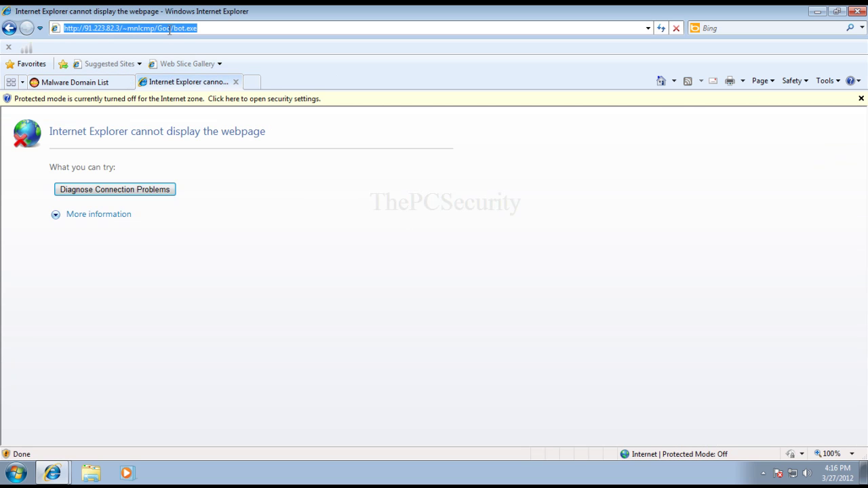
{"action": "key", "text": "ctrl+v"}
{"action": "key", "text": "Return"}
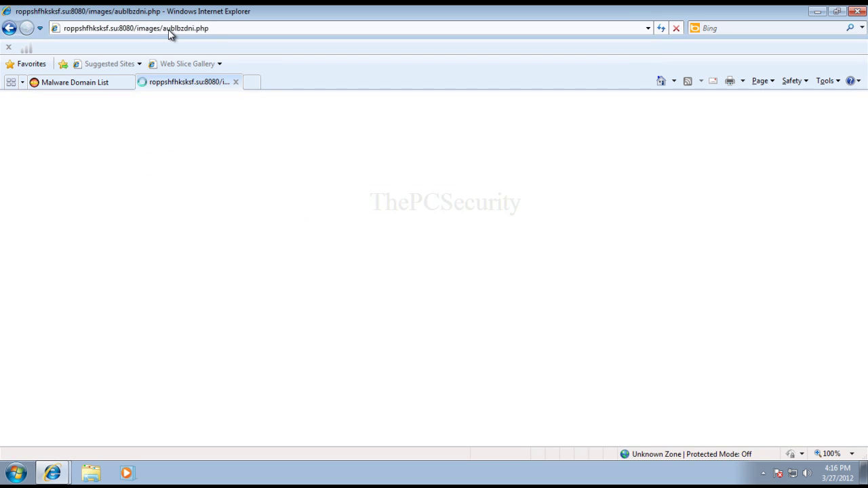
- Copy the second Phoenix exploit kit address, roppshfhksksf.su:8080/navigator/jueoaritjuir.php, from the list and load it in the test tab
{"action": "left_click", "coordinate": [102, 82]}
{"action": "double_click", "coordinate": [242, 402]}
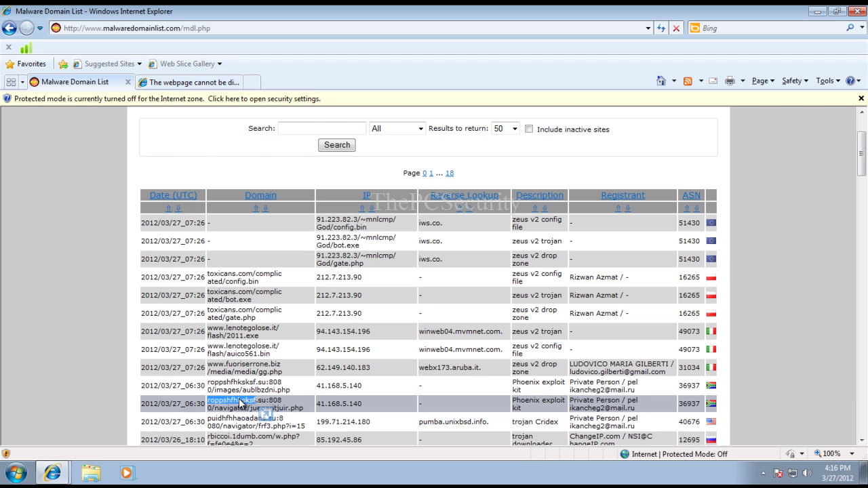
{"action": "triple_click", "coordinate": [238, 401]}
{"action": "key", "text": "ctrl+c"}
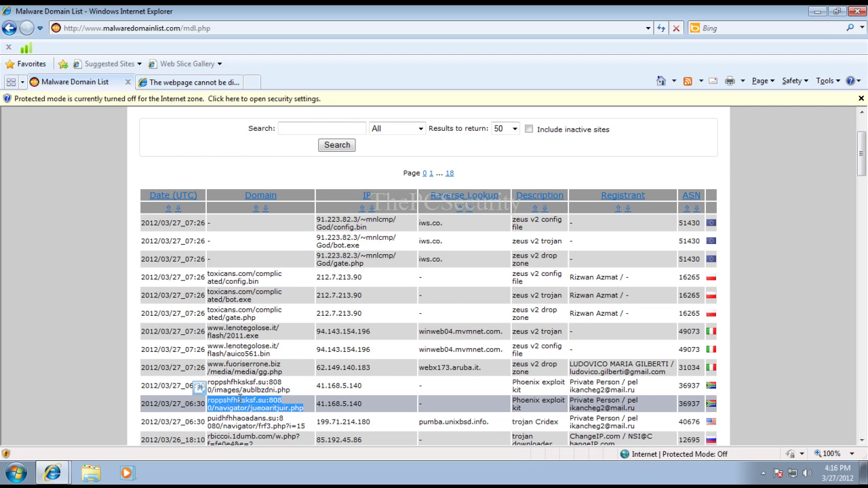
{"action": "left_click", "coordinate": [180, 83]}
{"action": "left_click", "coordinate": [161, 27]}
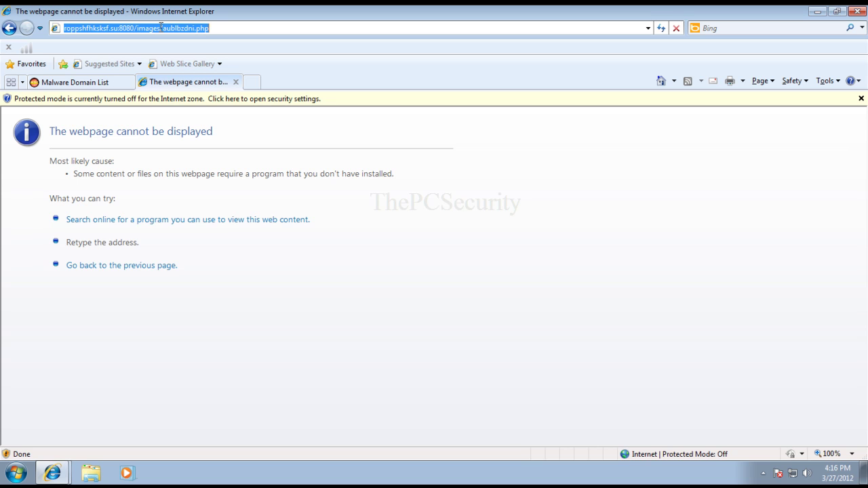
{"action": "key", "text": "ctrl+v"}
{"action": "key", "text": "Return"}
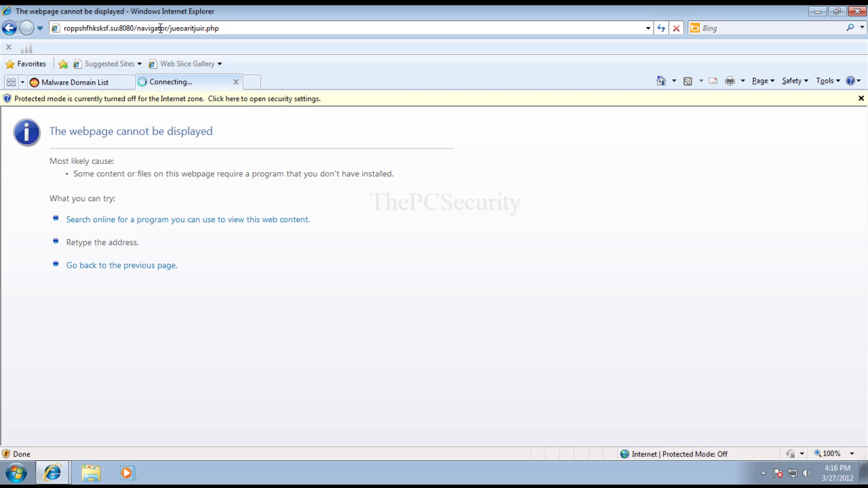
- Copy the trojan Cridex address puidhfhhaoadans.su:8080/navigator/frf3.php?i=15 from the list and load it in the test tab
{"action": "left_click", "coordinate": [98, 83]}
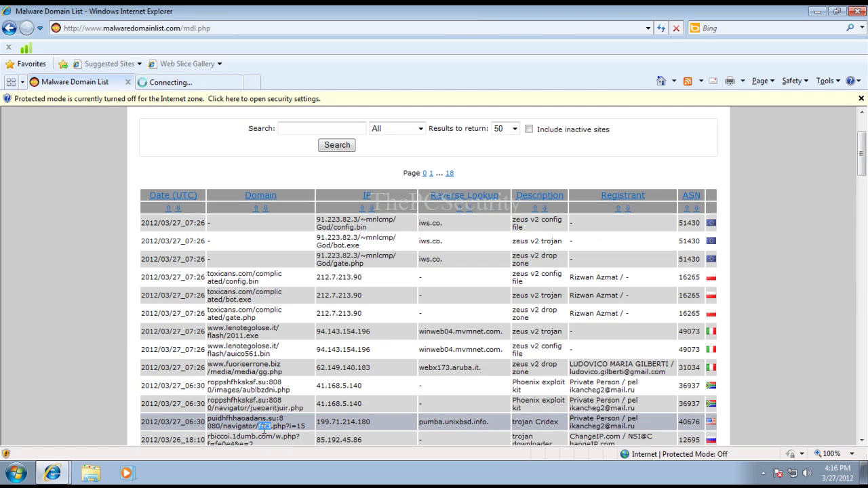
{"action": "triple_click", "coordinate": [265, 424]}
{"action": "scroll", "coordinate": [265, 407], "scroll_direction": "down", "scroll_amount": 3}
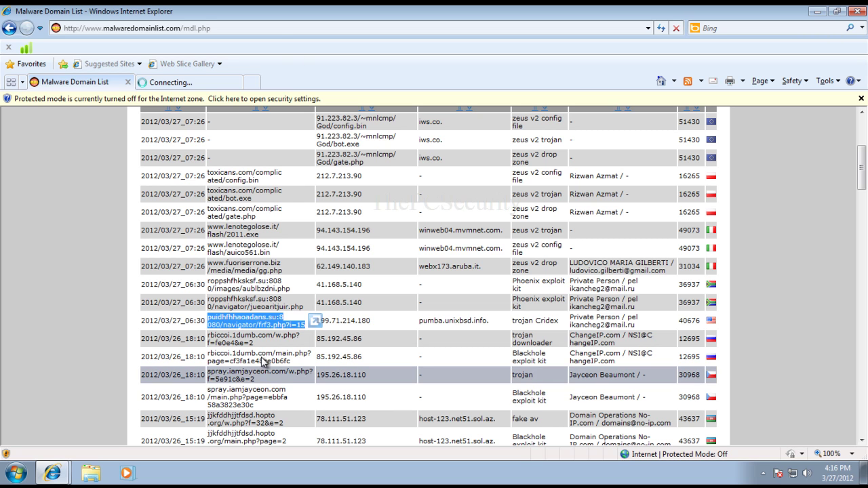
{"action": "left_click", "coordinate": [204, 82]}
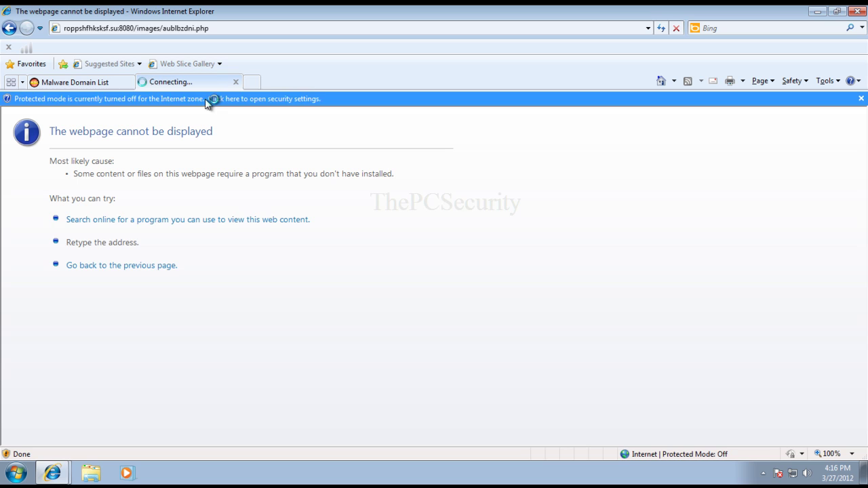
{"action": "left_click", "coordinate": [152, 28]}
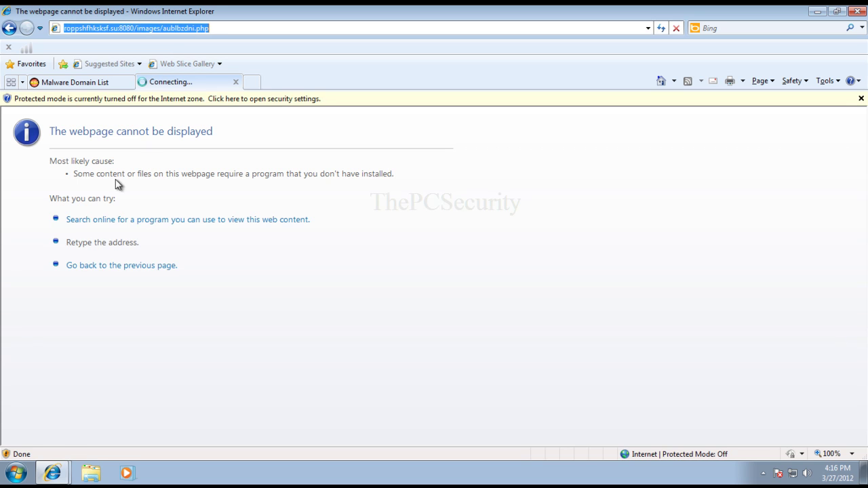
{"action": "type", "text": "puidhfhhaoadans.su:8080/navigator/frf3.php?i=15"}
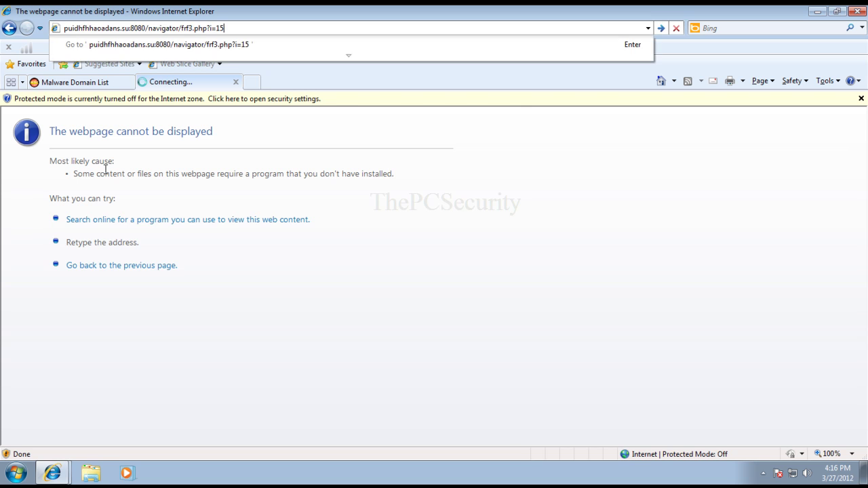
{"action": "key", "text": "Return"}
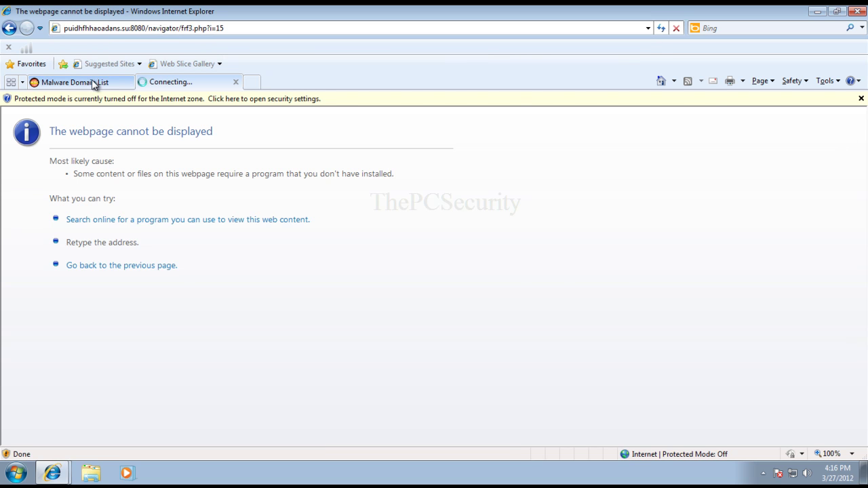
- Load the listed trojan downloader address, rbiccoi.1dumb.com/w.php?f=fe0e4&e=2, in the test tab and dismiss the avast! alert
{"action": "left_click", "coordinate": [92, 82]}
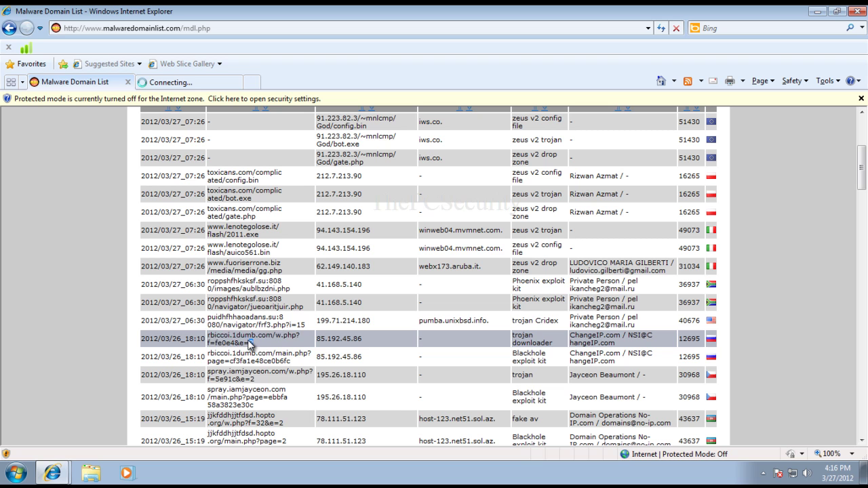
{"action": "triple_click", "coordinate": [250, 344]}
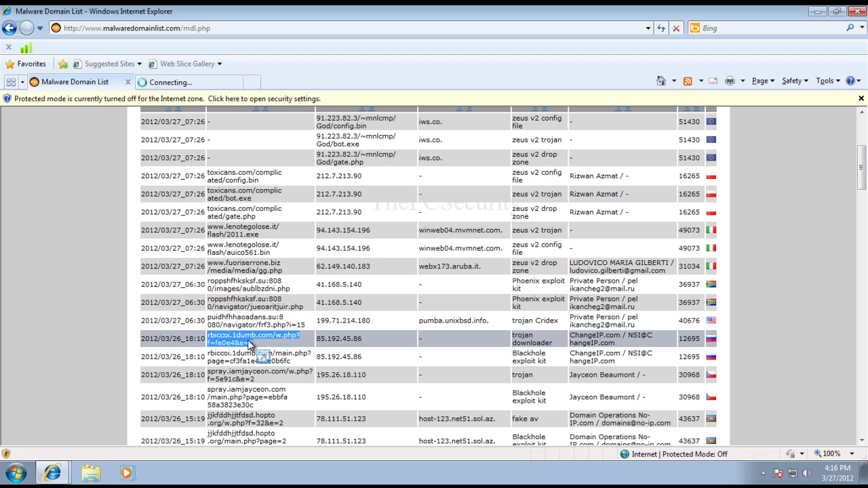
{"action": "left_click", "coordinate": [190, 83]}
{"action": "left_click", "coordinate": [143, 29]}
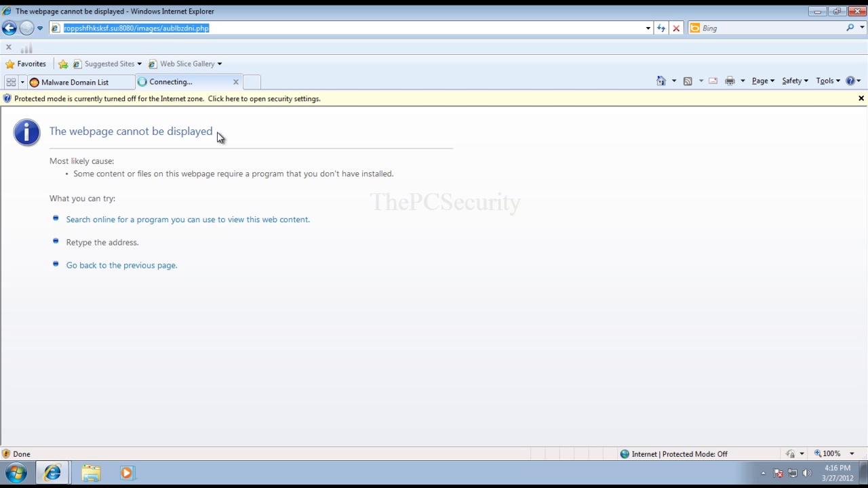
{"action": "type", "text": "rbiccoi.1dumb.com/w.php?f=fe0e4&e=2"}
{"action": "key", "text": "Return"}
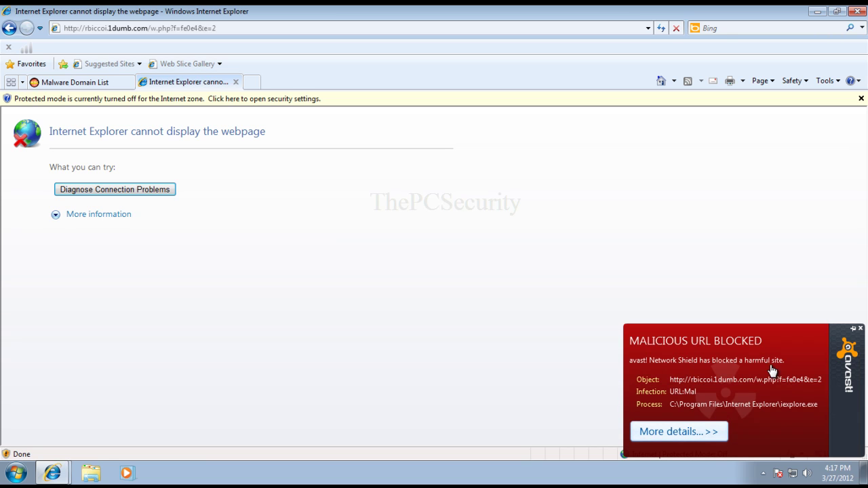
{"action": "left_click", "coordinate": [861, 330]}
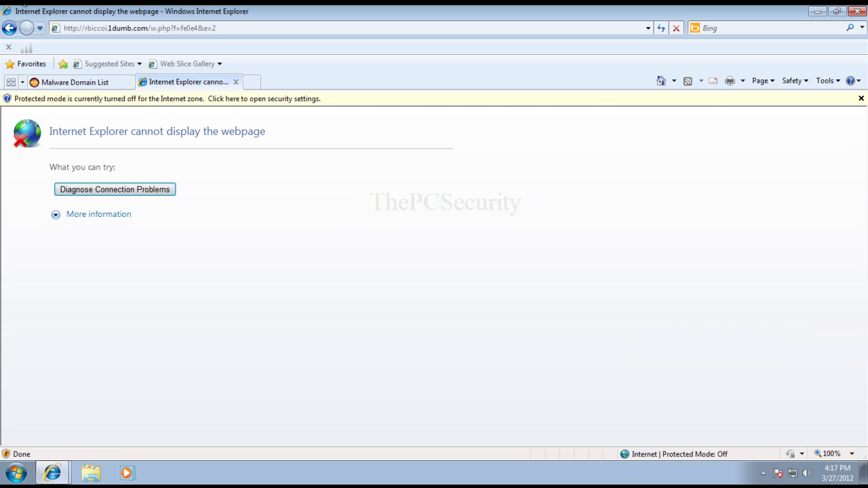
- Copy the Blackhole exploit kit address rbiccoi.1dumb.com/main.php?page=cf3fa1e48ce0b6fc from the list and load it in the test tab
{"action": "left_click", "coordinate": [68, 84]}
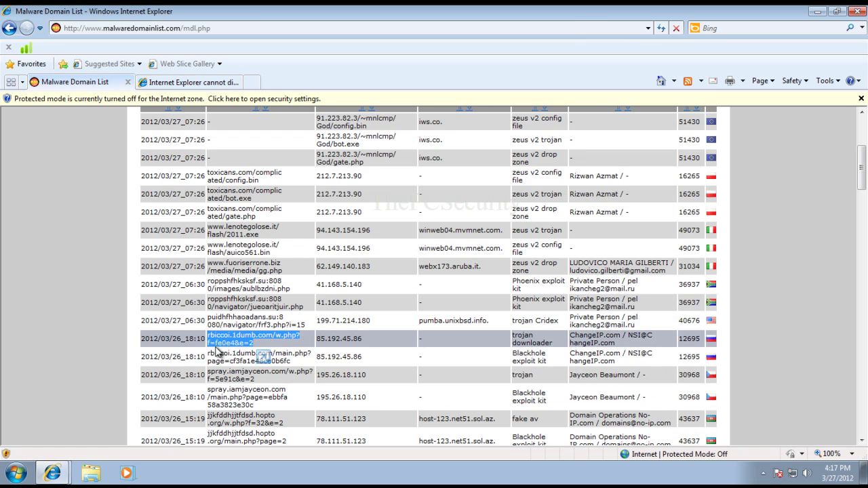
{"action": "double_click", "coordinate": [217, 354]}
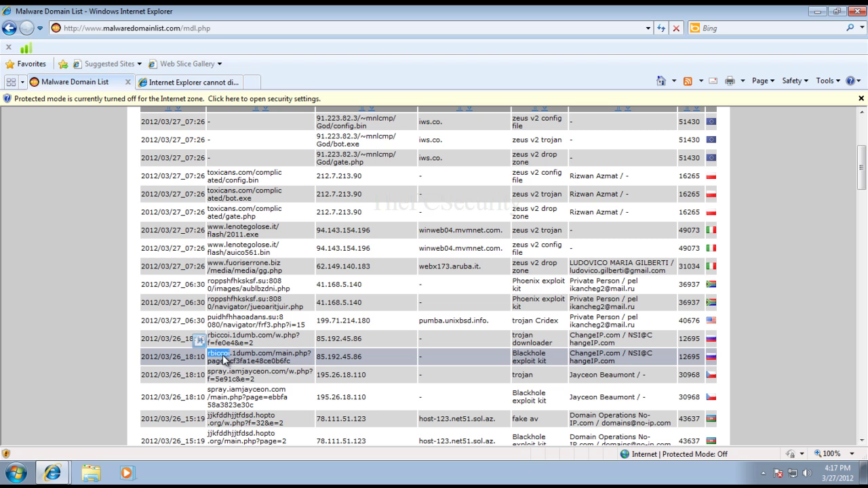
{"action": "left_click_drag", "start_coordinate": [224, 360], "coordinate": [236, 358]}
{"action": "key", "text": "ctrl+c"}
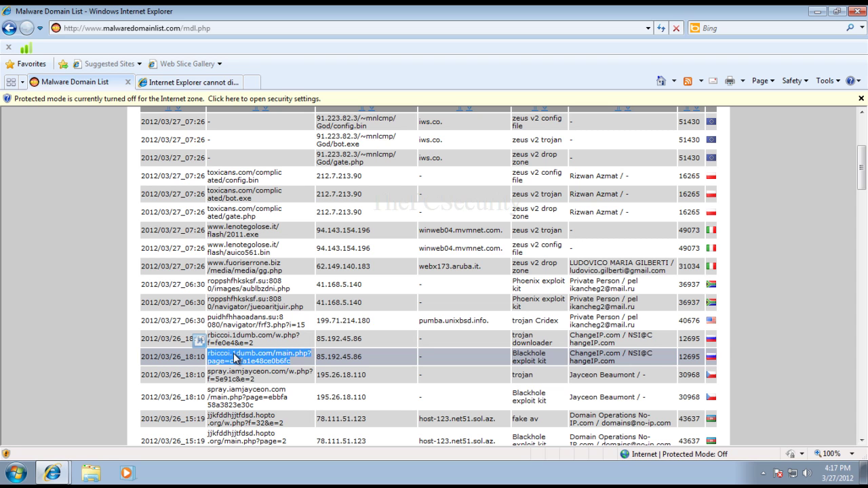
{"action": "left_click", "coordinate": [193, 82]}
{"action": "left_click", "coordinate": [175, 30]}
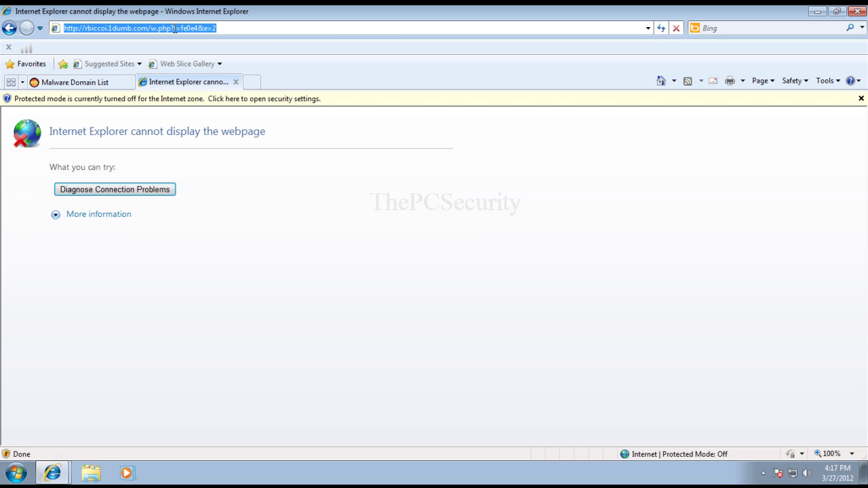
{"action": "key", "text": "ctrl+v"}
{"action": "key", "text": "Return"}
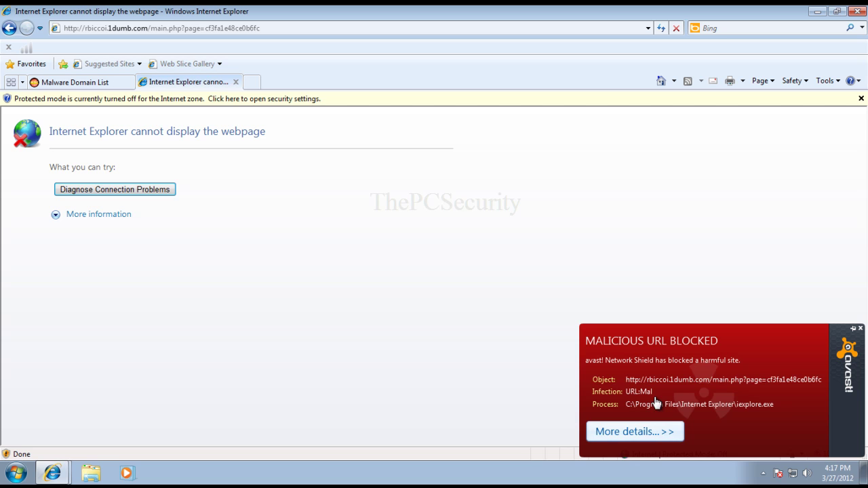
- Copy the trojan address spray.iamjayceon.com/w.php?f=5e91c&e=2 from the malware list and load it in the test tab
{"action": "left_click", "coordinate": [84, 84]}
{"action": "left_click", "coordinate": [227, 372]}
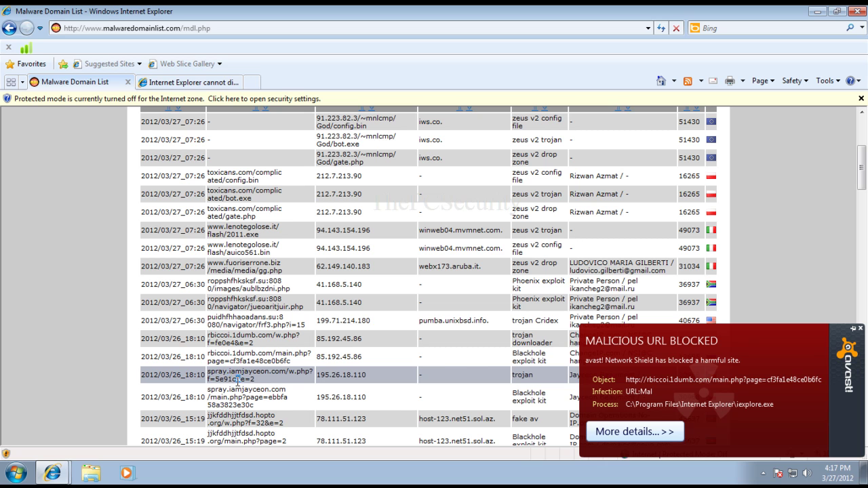
{"action": "triple_click", "coordinate": [236, 381]}
{"action": "key", "text": "ctrl+c"}
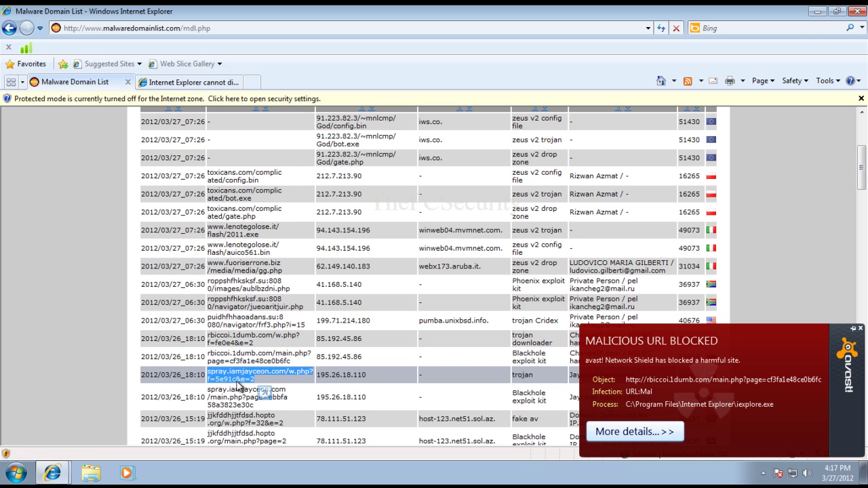
{"action": "left_click", "coordinate": [171, 80]}
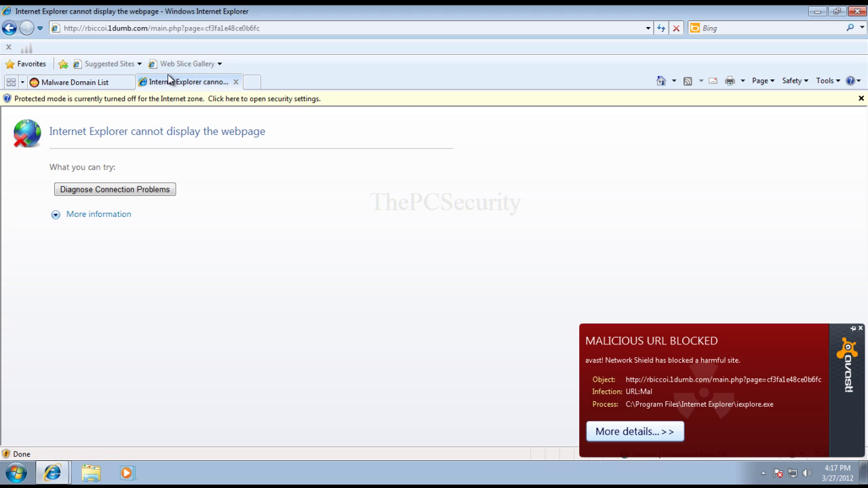
{"action": "left_click", "coordinate": [133, 29]}
{"action": "key", "text": "ctrl+v"}
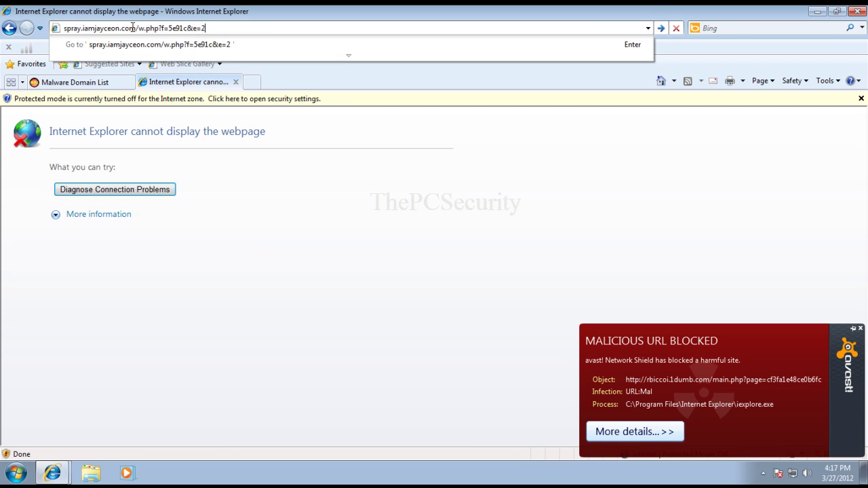
{"action": "key", "text": "Return"}
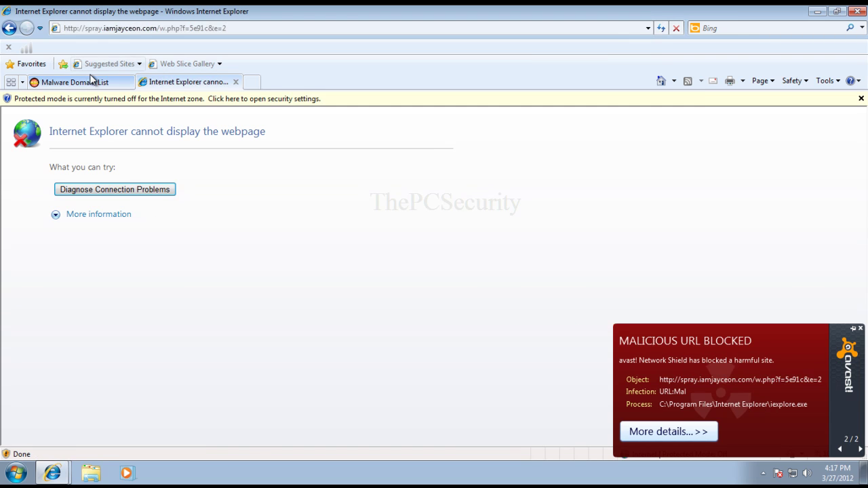
- Load the listed Blackhole exploit kit address spray.iamjayceon.com/main.php?page=ebbfa58a3823e30c in the test tab and dismiss the avast! alert
{"action": "left_click", "coordinate": [86, 83]}
{"action": "triple_click", "coordinate": [229, 395]}
{"action": "key", "text": "ctrl+c"}
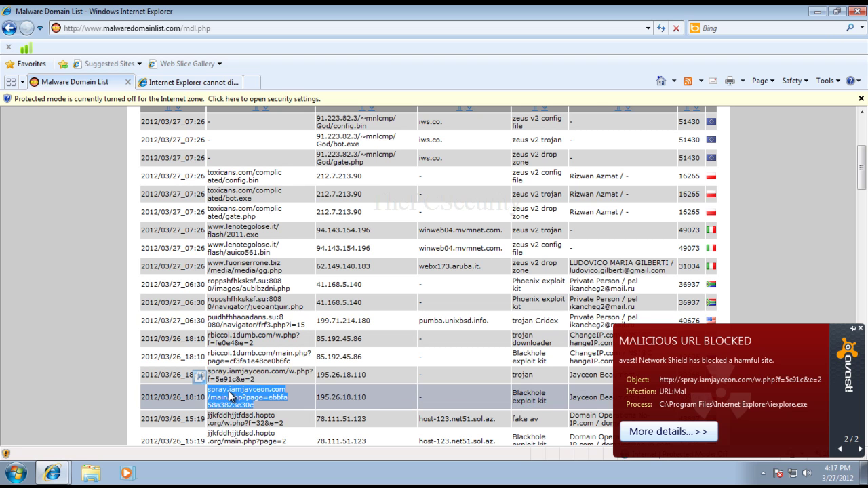
{"action": "left_click", "coordinate": [190, 83]}
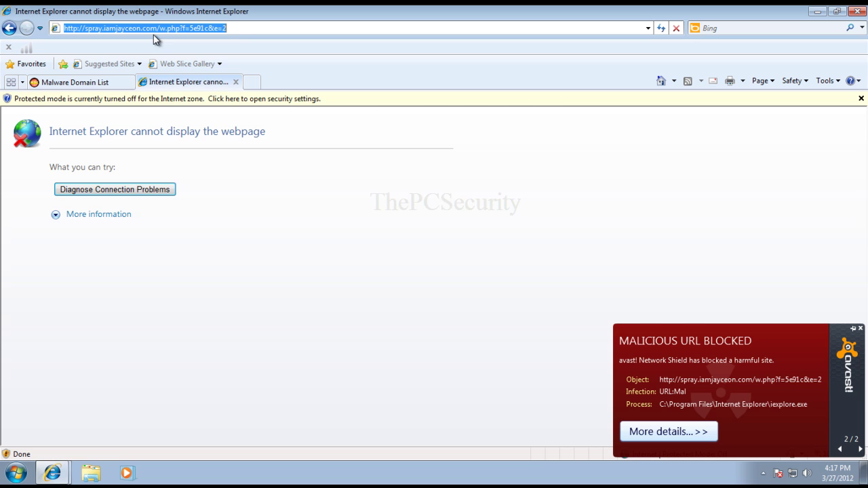
{"action": "key", "text": "ctrl+v"}
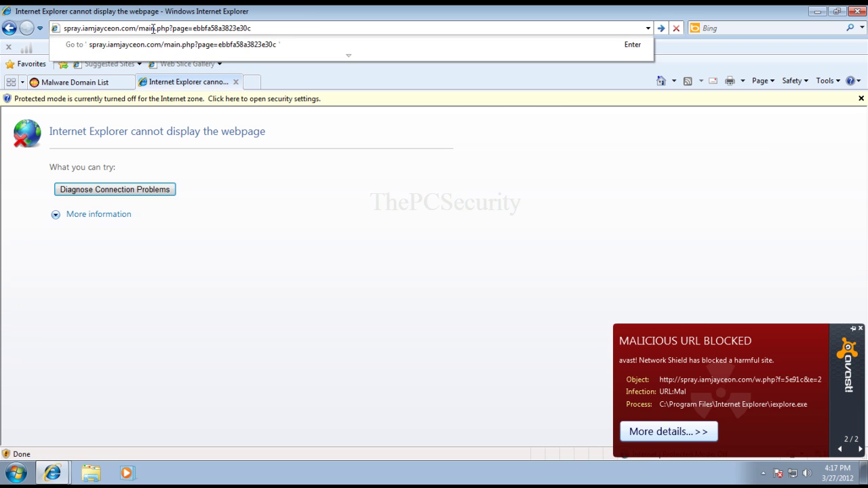
{"action": "key", "text": "Return"}
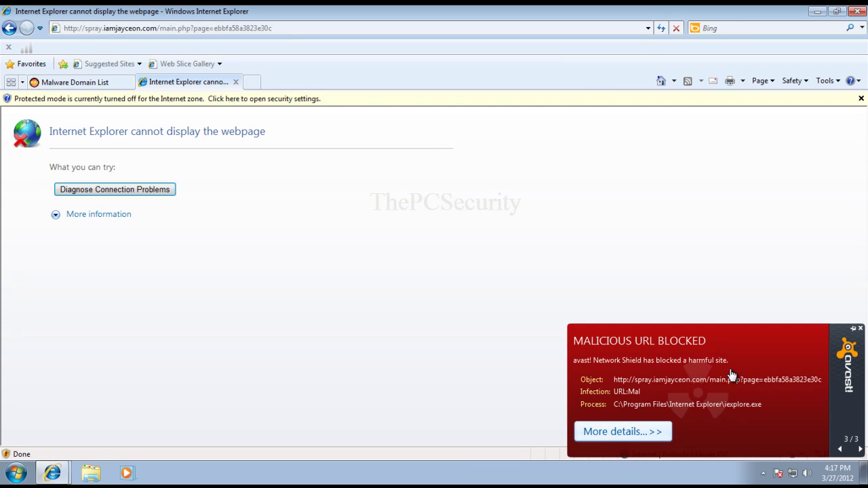
{"action": "left_click", "coordinate": [861, 329]}
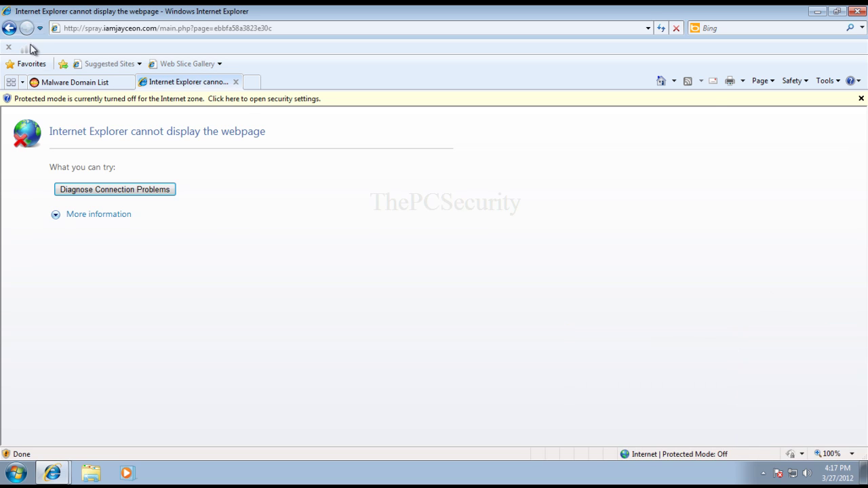
- Load the listed fake av address jjkfddhjjtfdsd.hopto.org/w.php?f=32&e=2 in the test tab and dismiss the avast! alert
{"action": "left_click", "coordinate": [74, 82]}
{"action": "triple_click", "coordinate": [260, 426]}
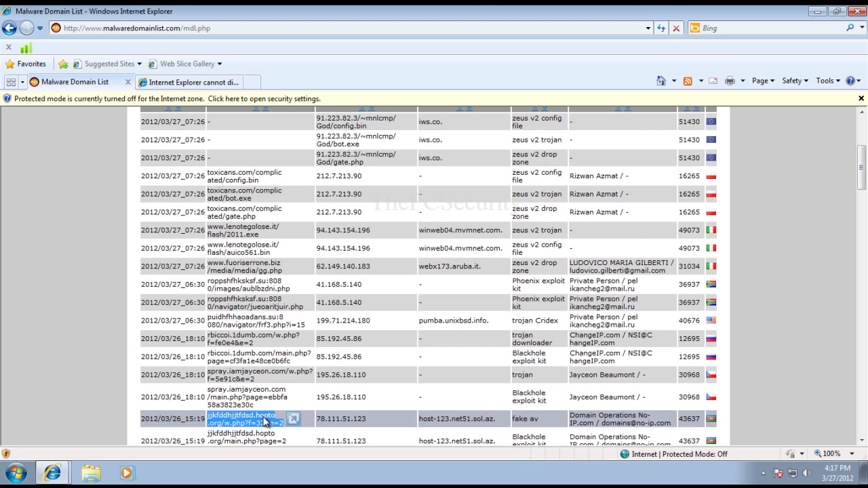
{"action": "left_click", "coordinate": [197, 82]}
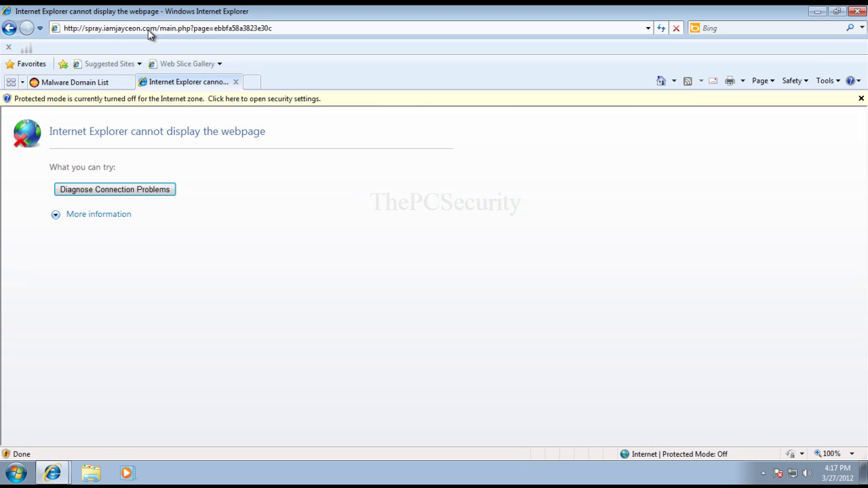
{"action": "left_click", "coordinate": [149, 29]}
{"action": "type", "text": "jjkfddhjjtfdsd.hopto.org/w.php?f=32&e=2"}
{"action": "key", "text": "Return"}
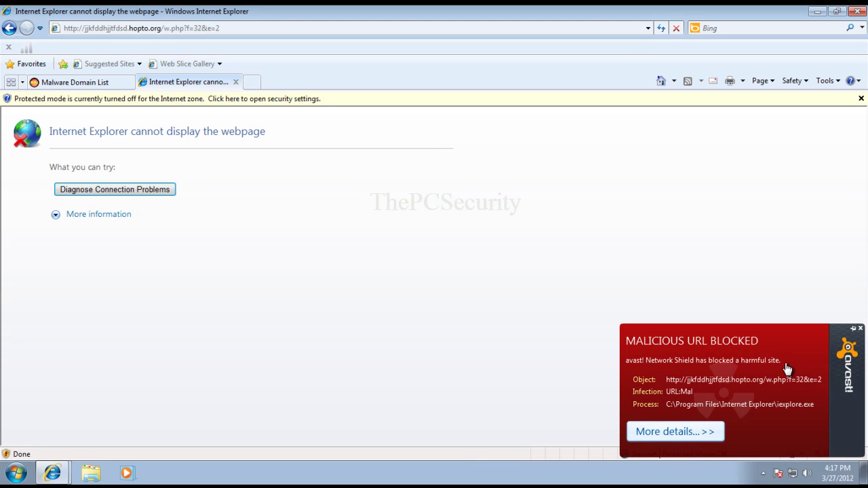
{"action": "left_click", "coordinate": [860, 330]}
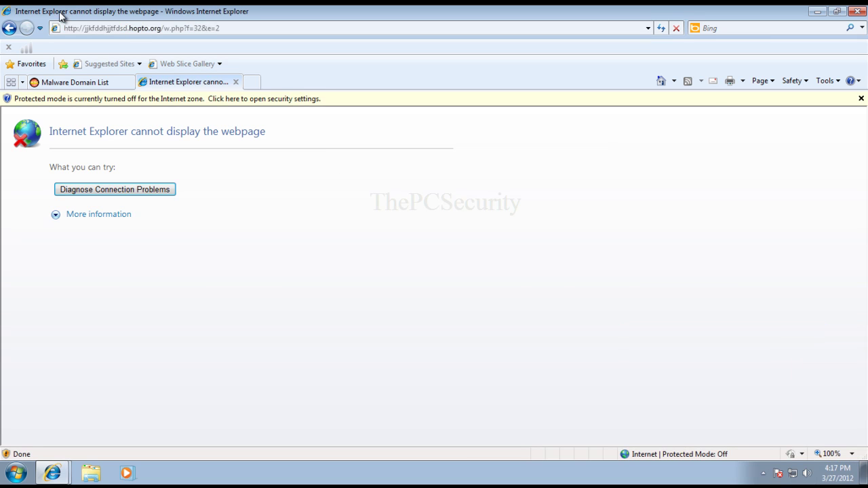
- Load the listed Java malware address file-send09.net/midlets/6410_204079478/browser_update.jar in the test tab and dismiss the avast! alert
{"action": "left_click", "coordinate": [72, 82]}
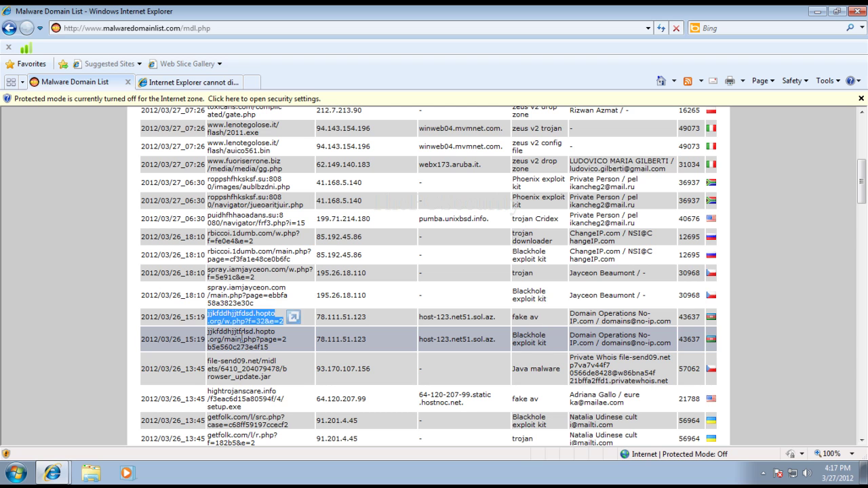
{"action": "left_click_drag", "start_coordinate": [208, 331], "coordinate": [270, 347]}
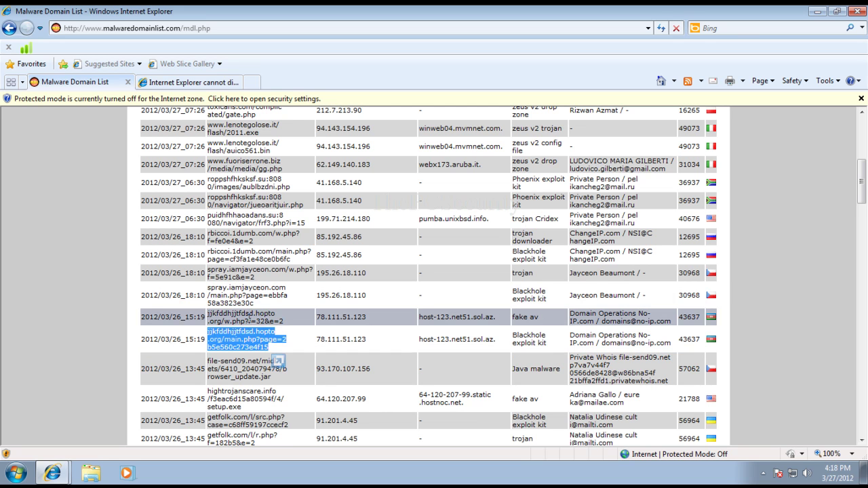
{"action": "left_click", "coordinate": [255, 299]}
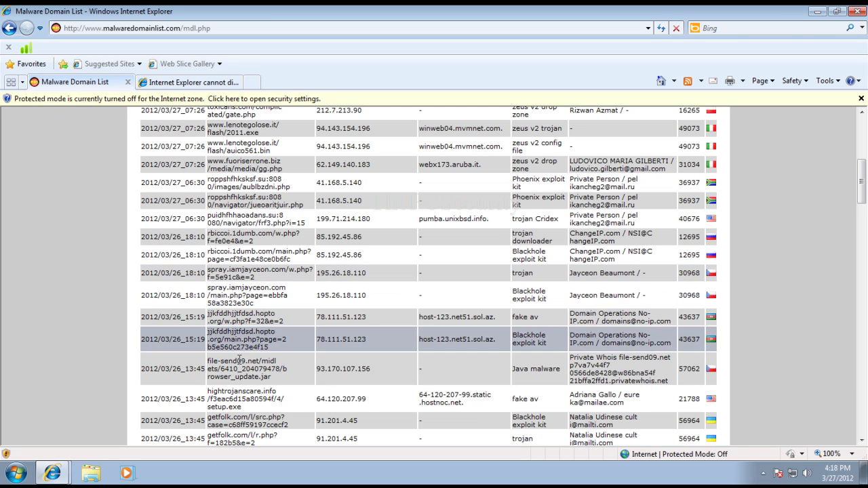
{"action": "triple_click", "coordinate": [239, 370]}
{"action": "key", "text": "ctrl+c"}
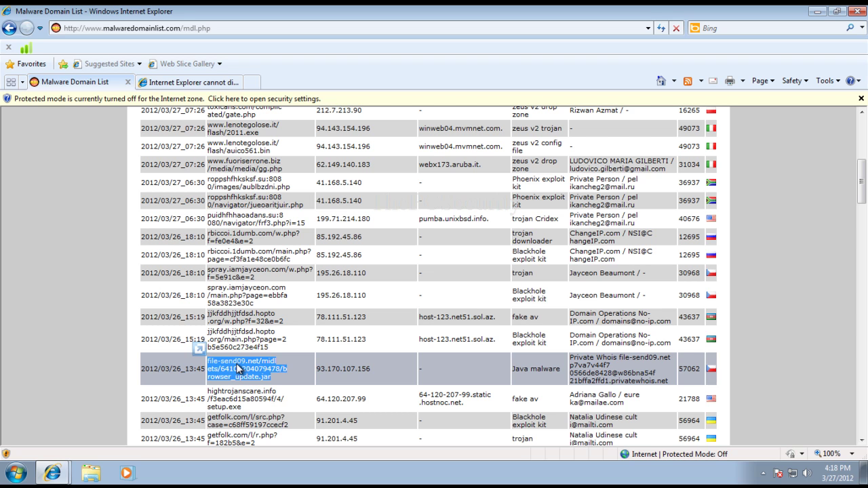
{"action": "left_click", "coordinate": [189, 82]}
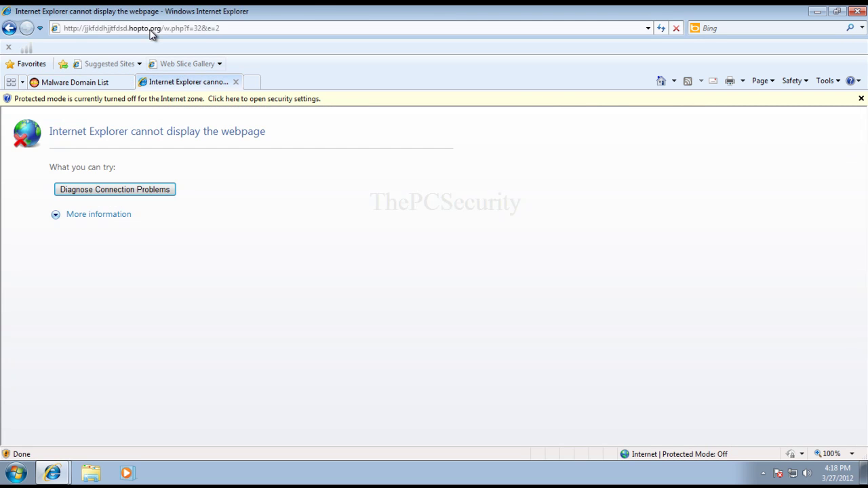
{"action": "left_click", "coordinate": [150, 29]}
{"action": "key", "text": "ctrl+v"}
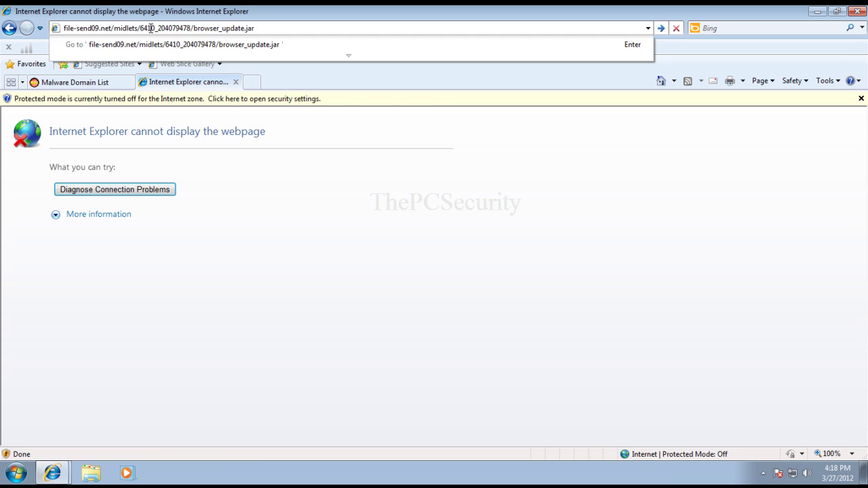
{"action": "key", "text": "Return"}
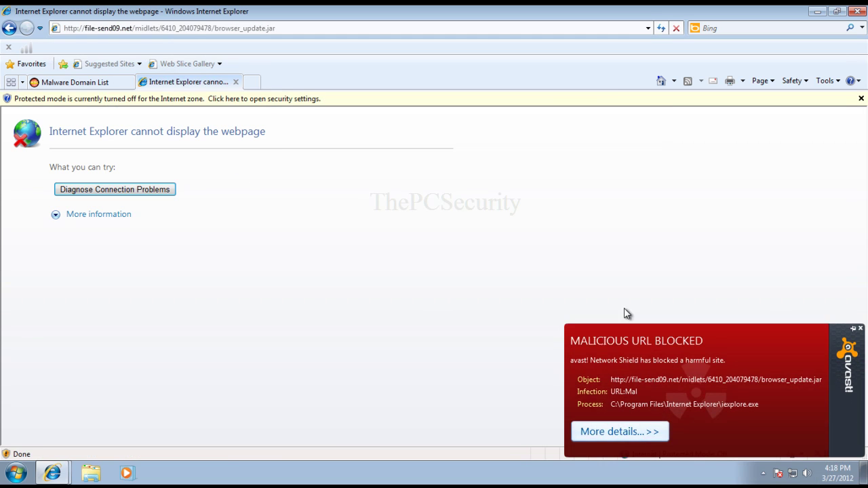
{"action": "left_click", "coordinate": [860, 329]}
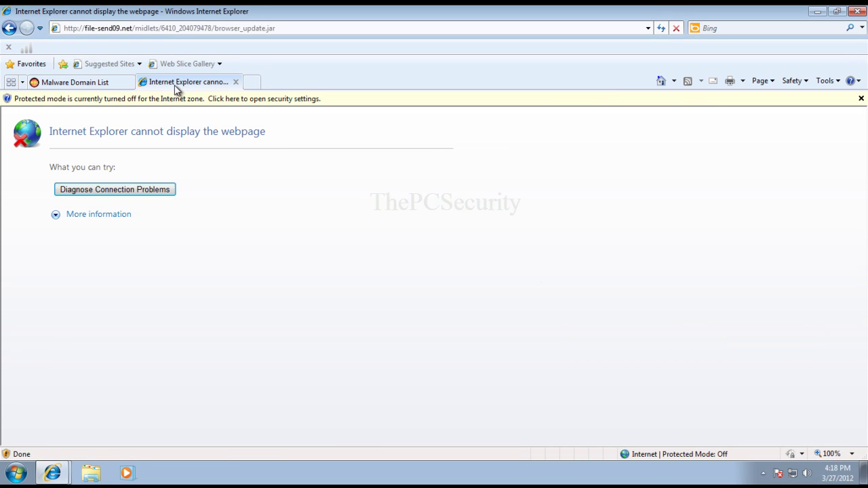
- Copy the fake av address hightrojanscare.info/f3eac6d15a80594f/4/setup.exe from the malware list and try to load it in the test tab
{"action": "left_click", "coordinate": [74, 82]}
{"action": "left_click_drag", "start_coordinate": [208, 341], "coordinate": [241, 359]}
{"action": "key", "text": "ctrl+c"}
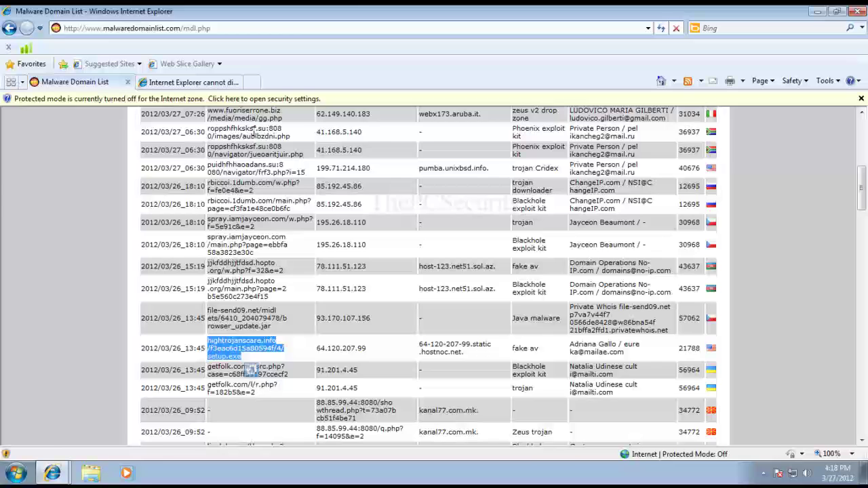
{"action": "left_click", "coordinate": [194, 82]}
{"action": "left_click", "coordinate": [131, 28]}
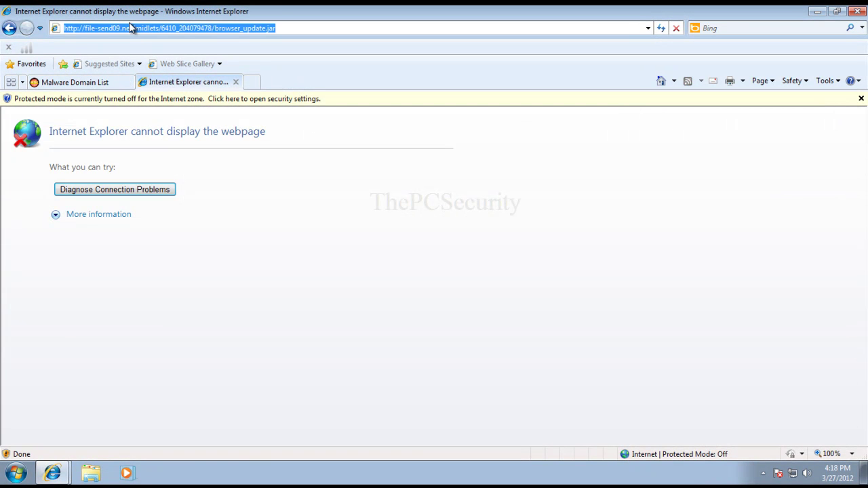
{"action": "key", "text": "ctrl+v"}
{"action": "key", "text": "Return"}
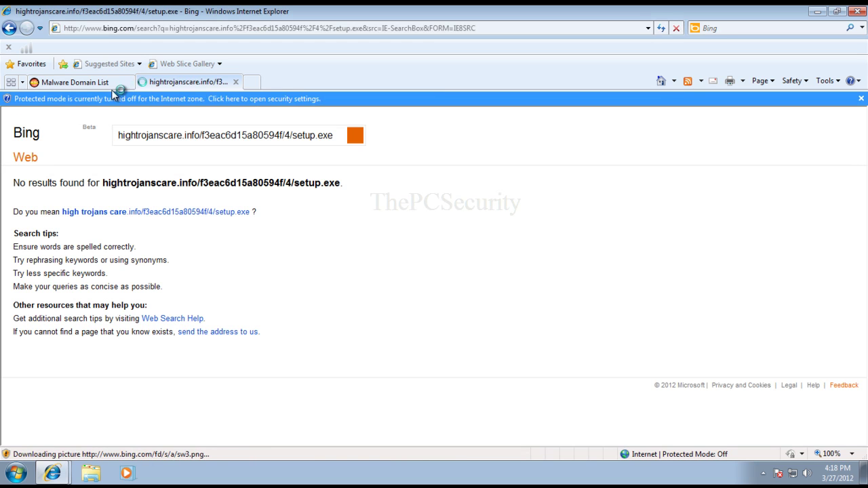
- Copy the Blackhole exploit kit address getfolk.com/l/src.php?case=c68ff59197ccecf2 from the malware list and load it in the test tab
{"action": "left_click", "coordinate": [85, 82]}
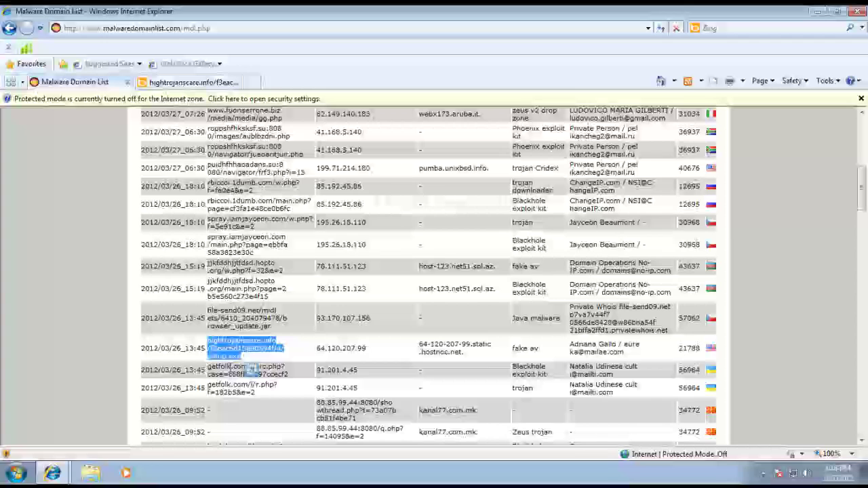
{"action": "triple_click", "coordinate": [231, 372]}
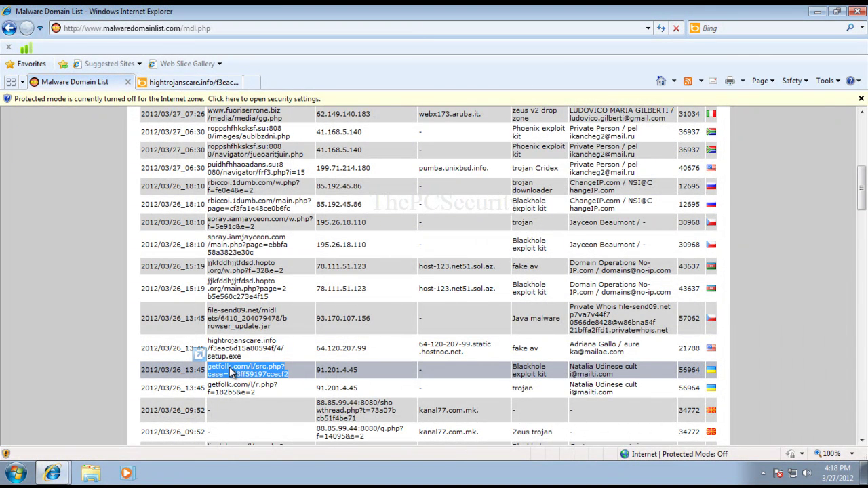
{"action": "left_click", "coordinate": [173, 82]}
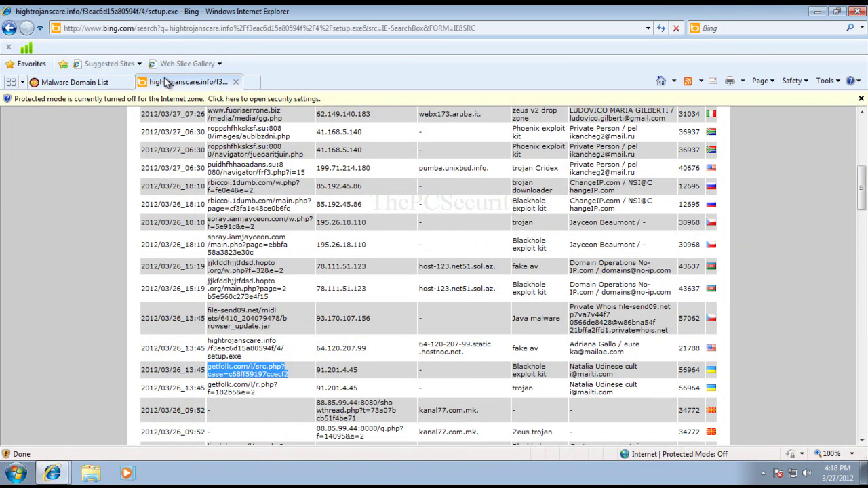
{"action": "left_click", "coordinate": [127, 34]}
{"action": "type", "text": "getfolk.com/l/src.php?case=c68ff59197ccecf2"}
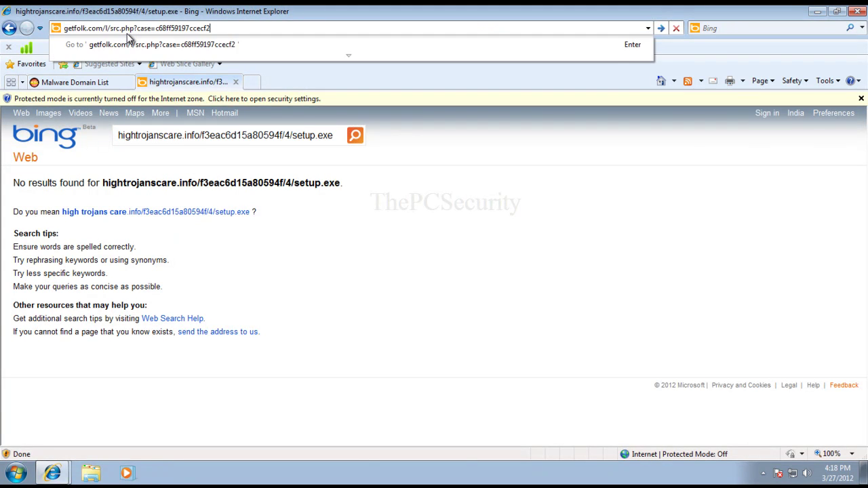
{"action": "key", "text": "Return"}
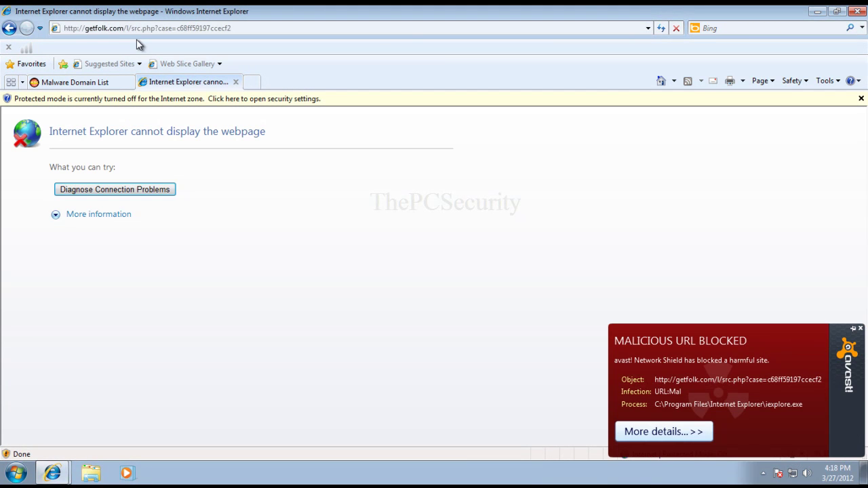
- Copy the trojan address getfolk.com/l/r.php?f=182b5&e=2 from the malware list and load it in the test tab
{"action": "left_click", "coordinate": [68, 81]}
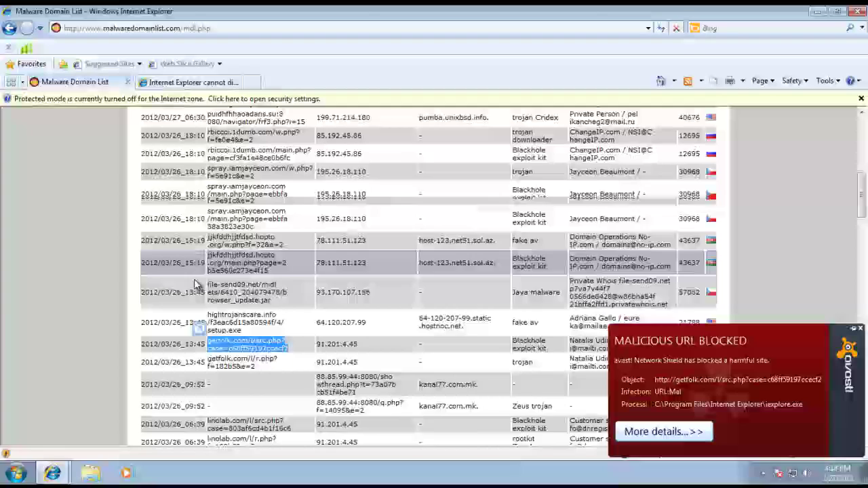
{"action": "scroll", "coordinate": [233, 276], "scroll_direction": "down", "scroll_amount": 3}
{"action": "triple_click", "coordinate": [230, 238]}
{"action": "key", "text": "ctrl+c"}
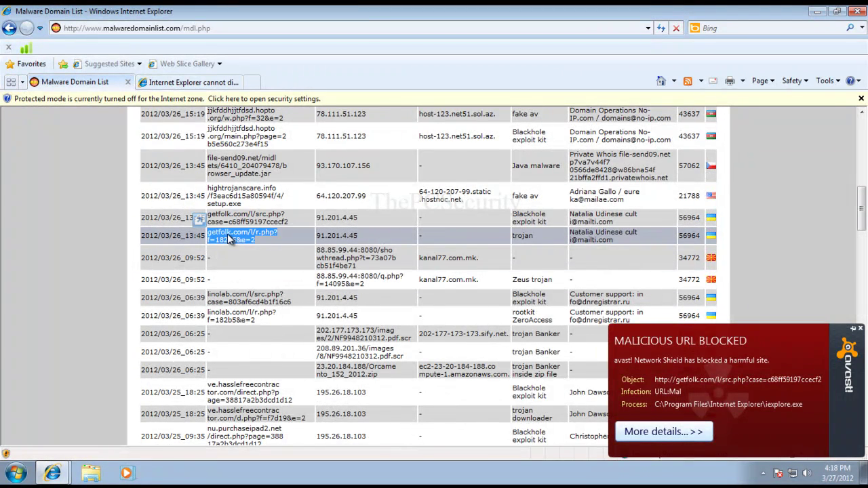
{"action": "scroll", "coordinate": [227, 238], "scroll_direction": "up", "scroll_amount": 3}
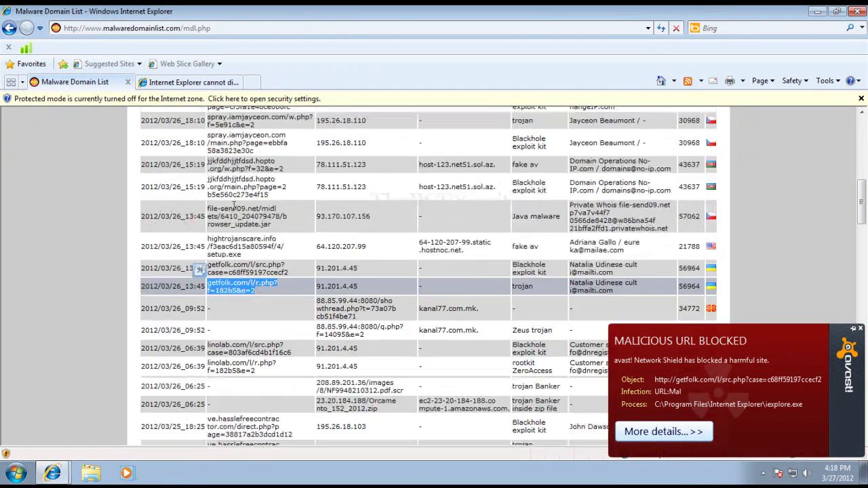
{"action": "left_click", "coordinate": [189, 82]}
{"action": "left_click", "coordinate": [129, 30]}
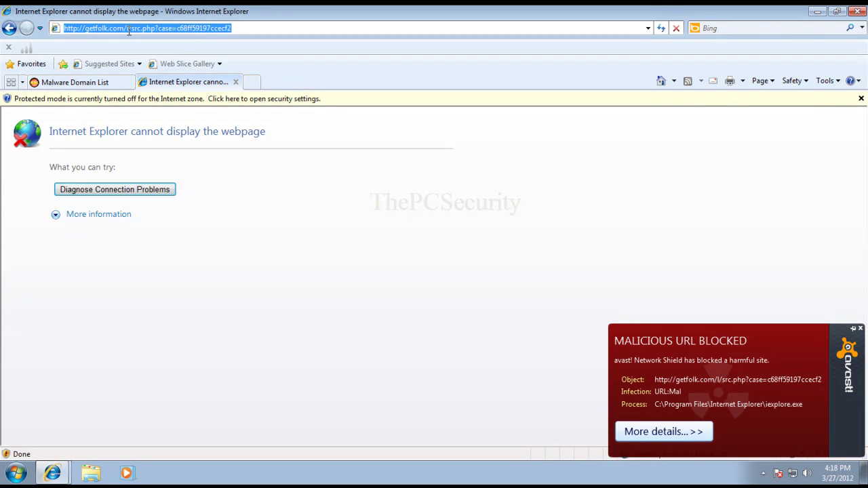
{"action": "key", "text": "ctrl+v"}
{"action": "key", "text": "Return"}
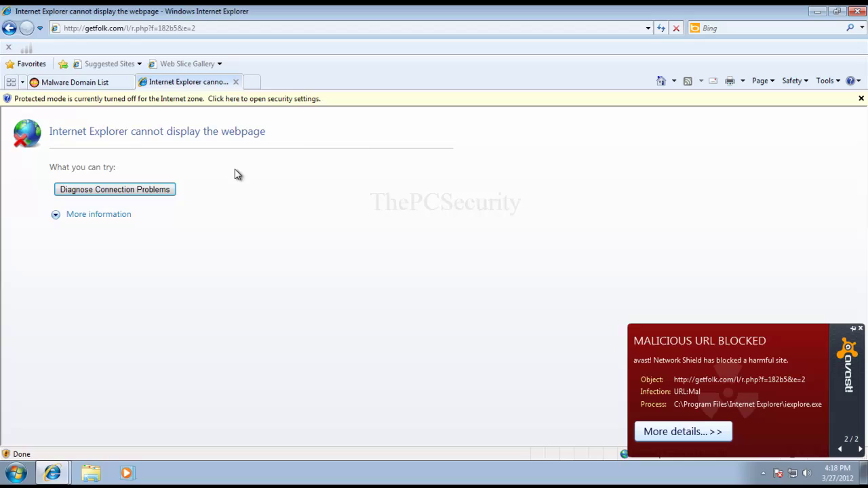
- Copy the rootkit ZeroAccess address linolab.com/l/r.php?f=182b5&e=2 from the malware list and load it in the test tab
{"action": "left_click", "coordinate": [75, 82]}
{"action": "scroll", "coordinate": [231, 285], "scroll_direction": "down", "scroll_amount": 3}
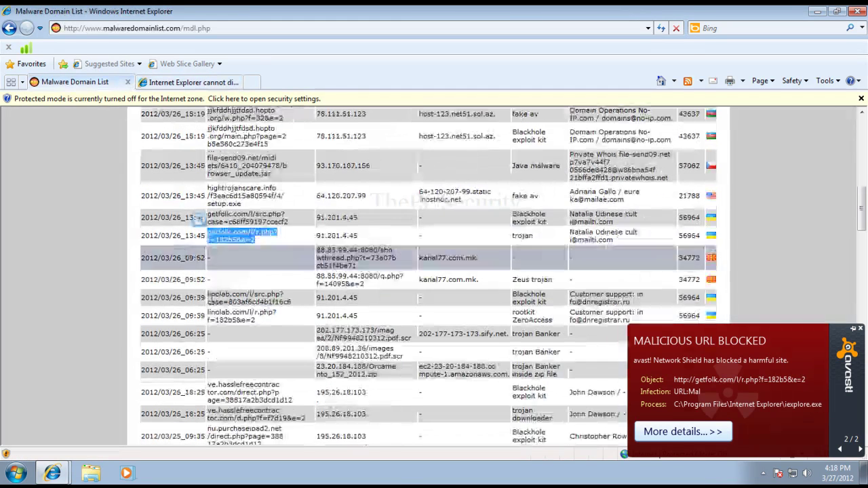
{"action": "double_click", "coordinate": [230, 303]}
{"action": "triple_click", "coordinate": [229, 302]}
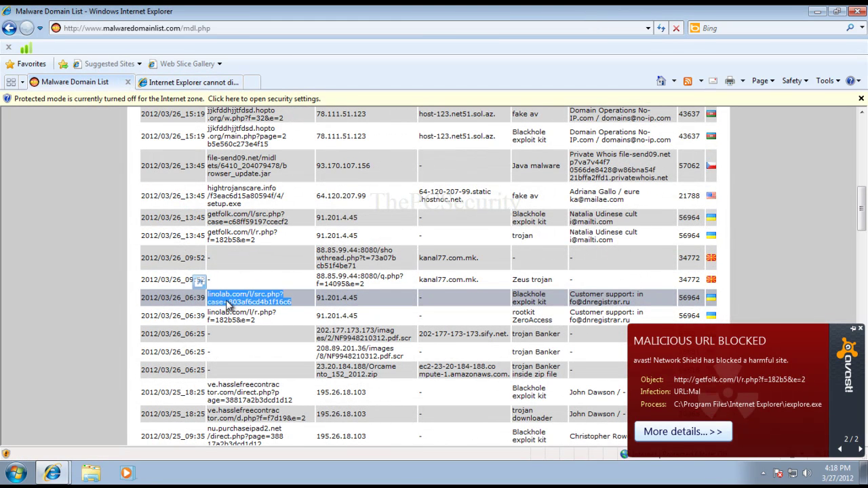
{"action": "triple_click", "coordinate": [223, 319]}
{"action": "key", "text": "ctrl+c"}
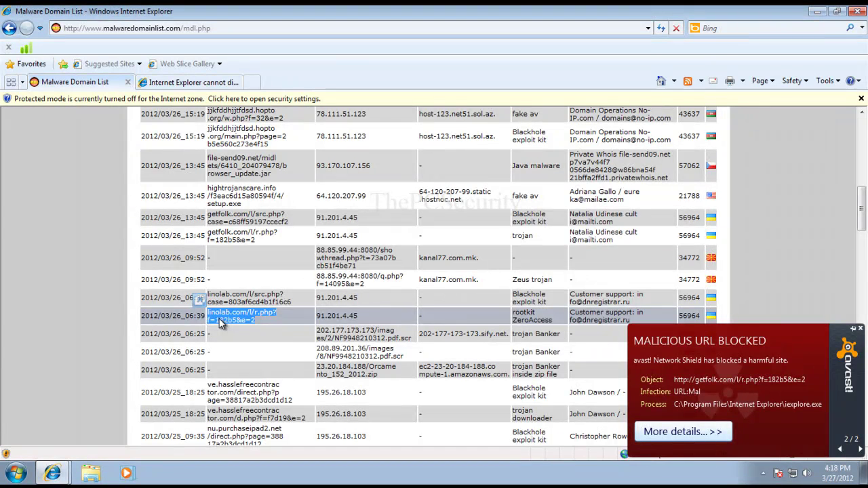
{"action": "left_click", "coordinate": [196, 82]}
{"action": "key", "text": "ctrl+v"}
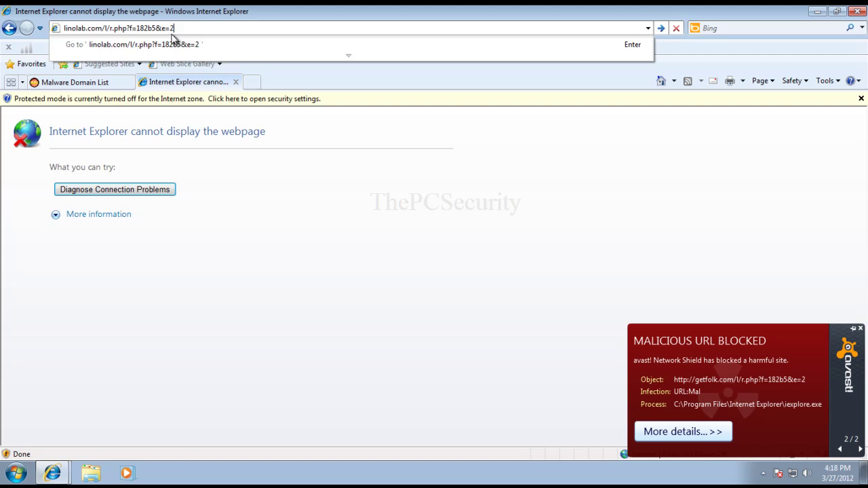
{"action": "key", "text": "Return"}
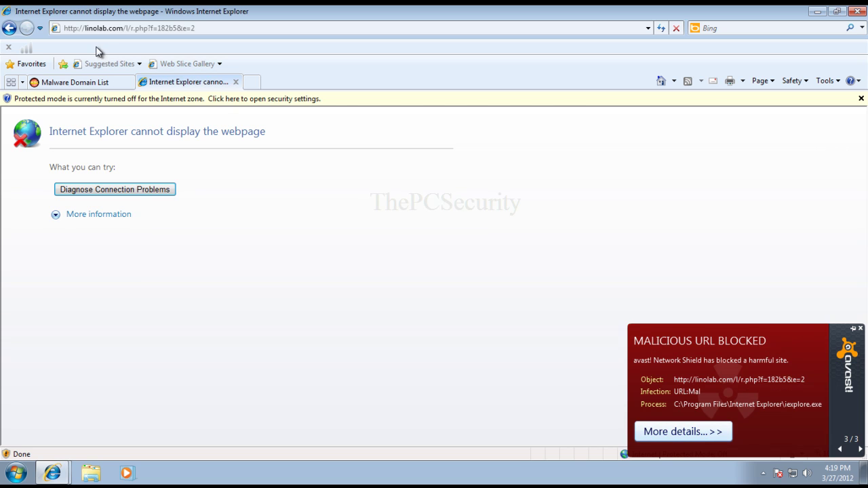
- Copy the Blackhole exploit kit address ve.hasslefreecontractor.com/direct.php?page=38817a2b3dcd1d12 from the malware list and load it in the test tab
{"action": "left_click", "coordinate": [82, 82]}
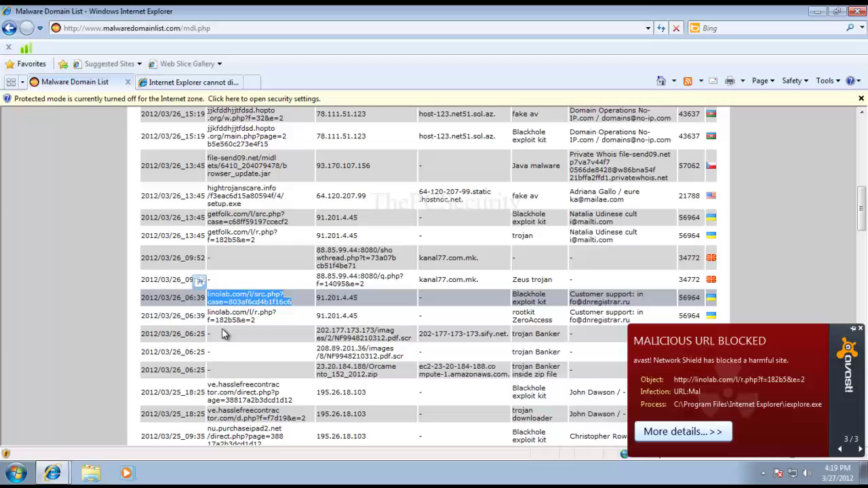
{"action": "triple_click", "coordinate": [239, 395]}
{"action": "key", "text": "ctrl+c"}
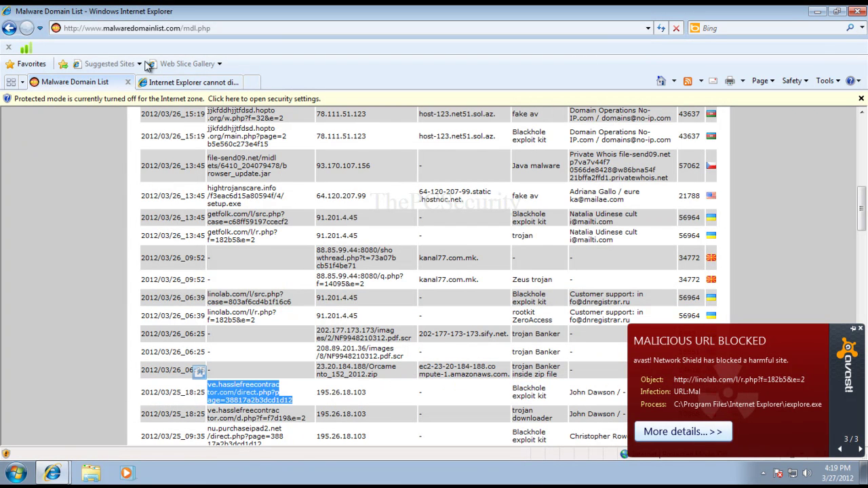
{"action": "left_click", "coordinate": [148, 31]}
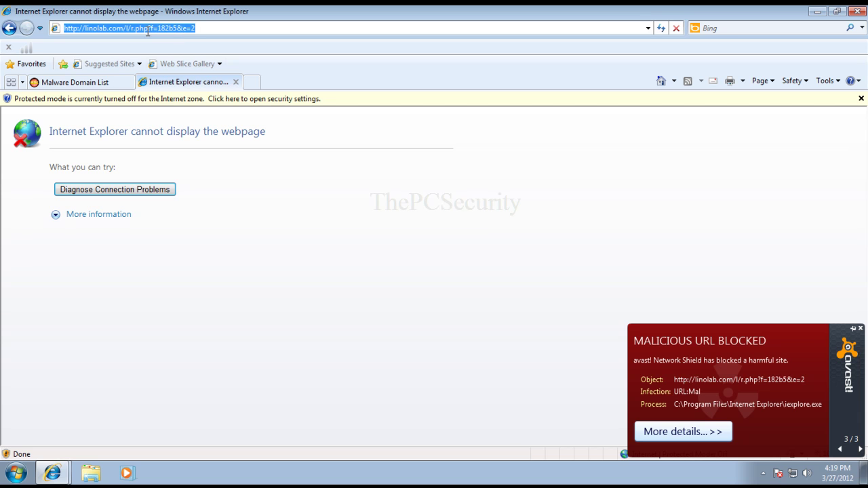
{"action": "key", "text": "ctrl+v"}
{"action": "key", "text": "Return"}
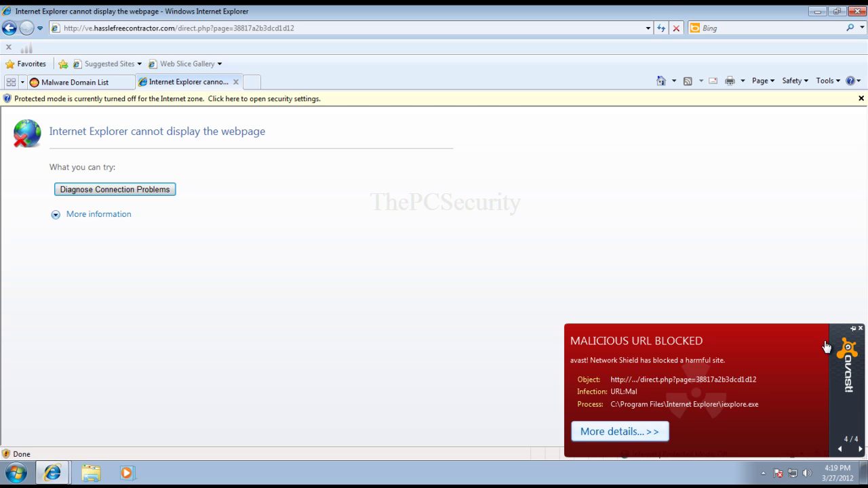
- Close the browser with all its tabs and dismiss the avast! malicious URL alert
{"action": "left_click", "coordinate": [857, 10]}
{"action": "left_click", "coordinate": [393, 241]}
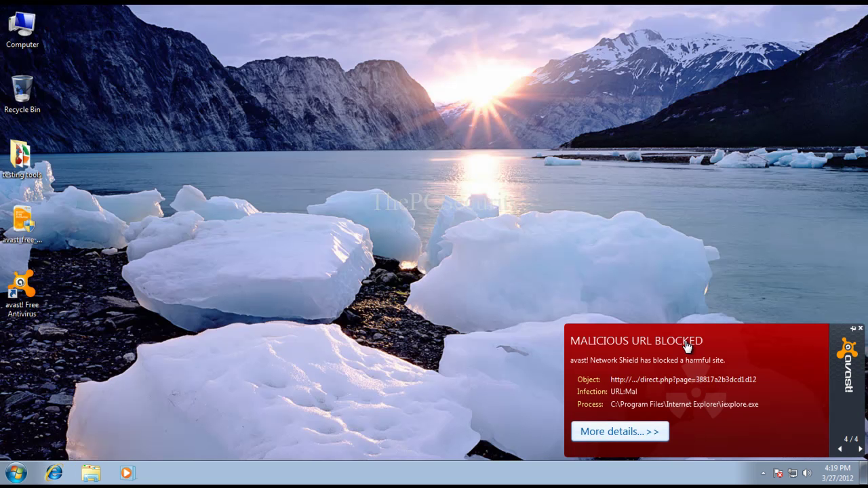
{"action": "left_click", "coordinate": [861, 330]}
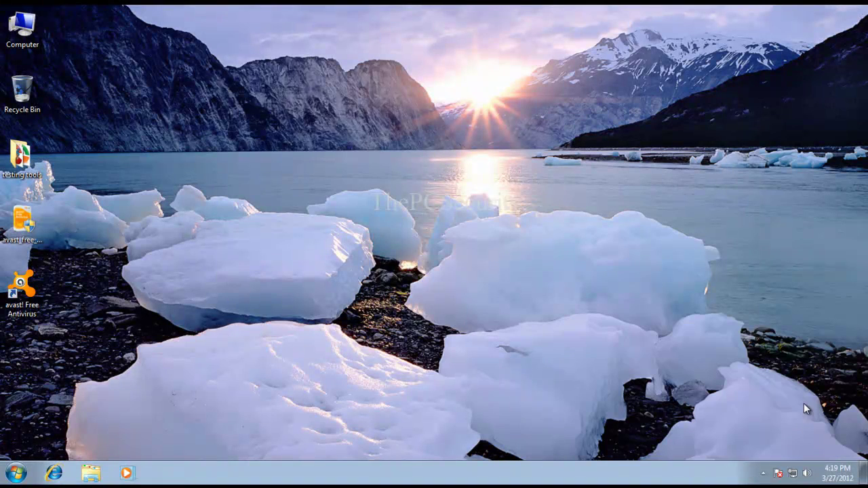
- Open the avast! Free Antivirus main window, shift it toward the middle of the desktop and view the Cloud Services status
{"action": "left_click", "coordinate": [763, 473]}
{"action": "double_click", "coordinate": [784, 422]}
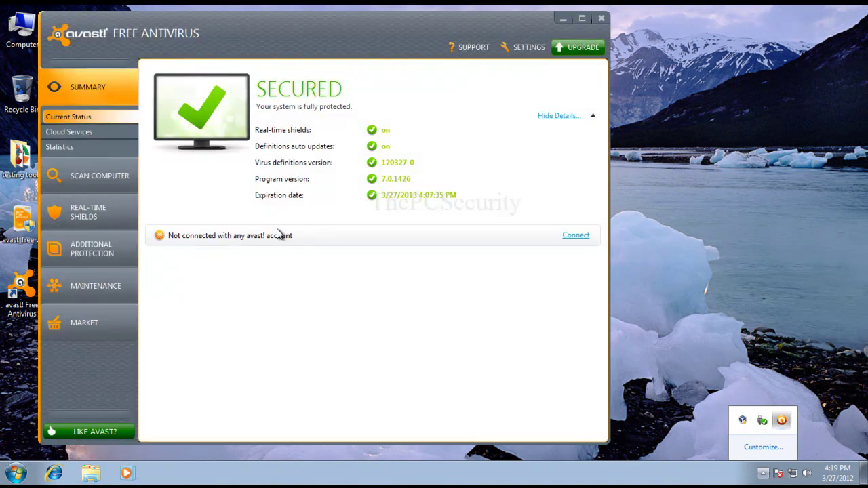
{"action": "left_click_drag", "start_coordinate": [203, 15], "coordinate": [271, 27]}
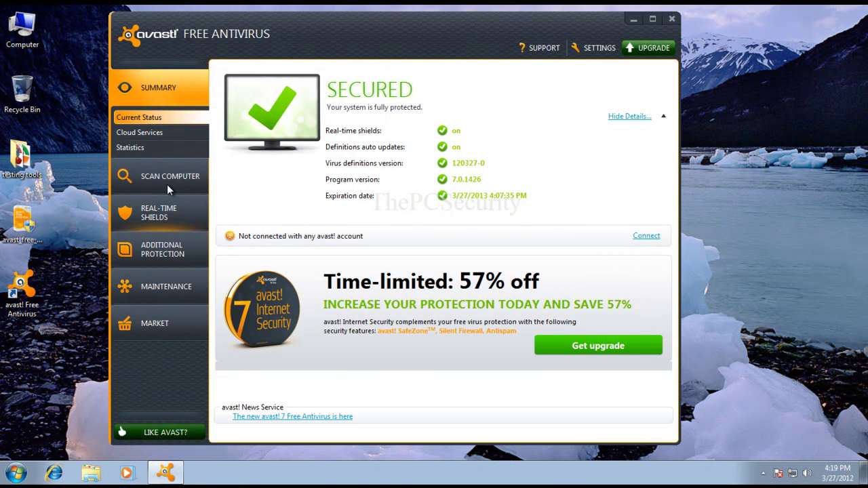
{"action": "left_click", "coordinate": [151, 136]}
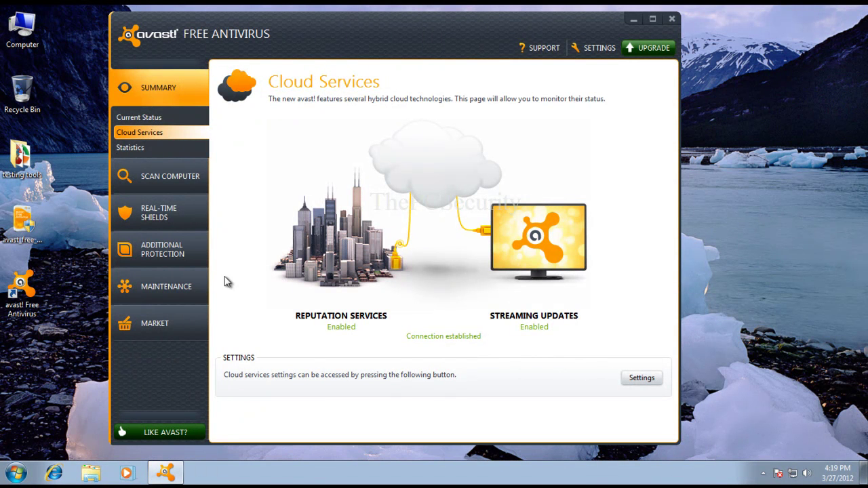
- Look through avast!'s computer scanning pages: Scan Now, Boot-time Scan and Scan Logs
{"action": "left_click", "coordinate": [167, 178]}
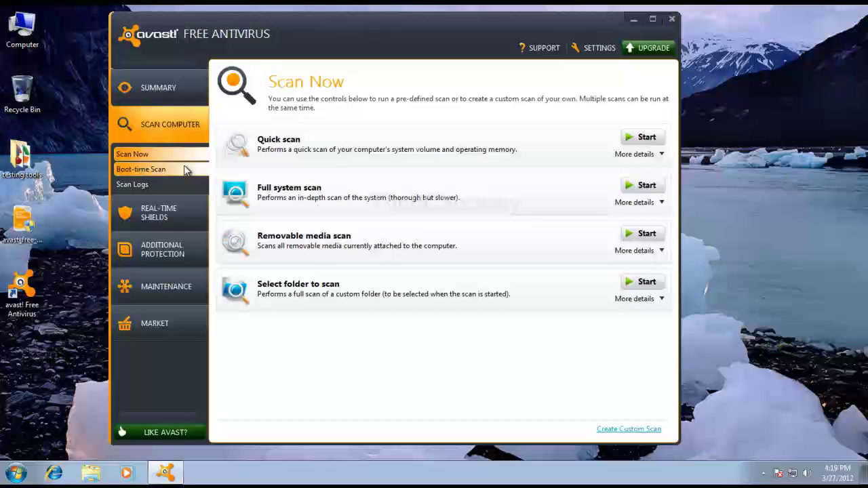
{"action": "left_click", "coordinate": [183, 168]}
{"action": "left_click", "coordinate": [179, 183]}
{"action": "left_click", "coordinate": [169, 155]}
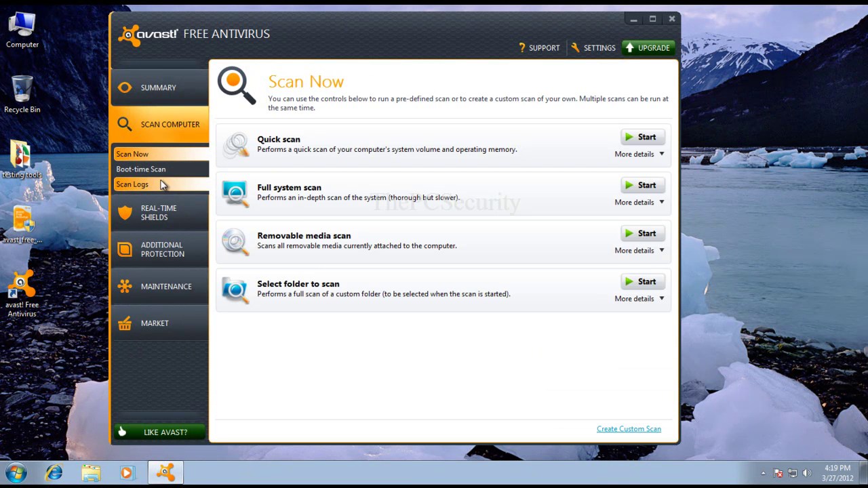
- Return to the Cloud Services summary to check its status, and close the avast! window
{"action": "left_click", "coordinate": [161, 99]}
{"action": "left_click", "coordinate": [160, 134]}
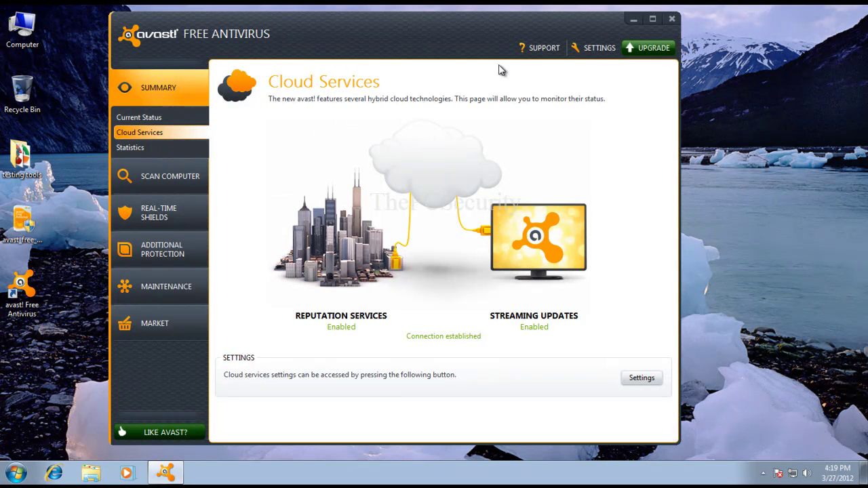
{"action": "left_click", "coordinate": [671, 20]}
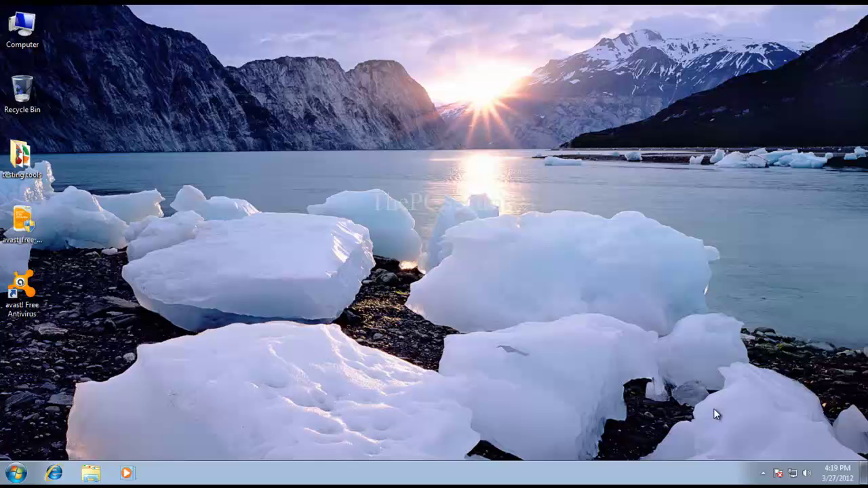
- Reopen avast!, review its Current Status, Cloud Services and Statistics summaries, and close the window
{"action": "left_click", "coordinate": [763, 473]}
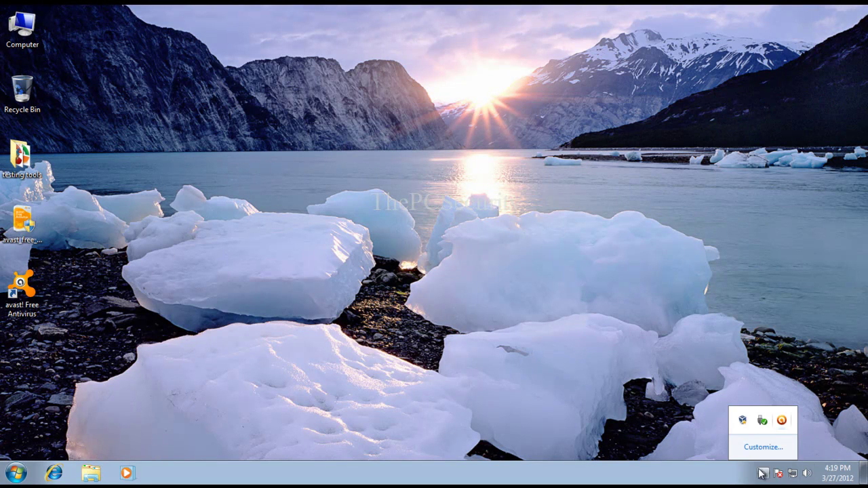
{"action": "left_click", "coordinate": [781, 421]}
{"action": "left_click_drag", "start_coordinate": [268, 32], "coordinate": [296, 34]}
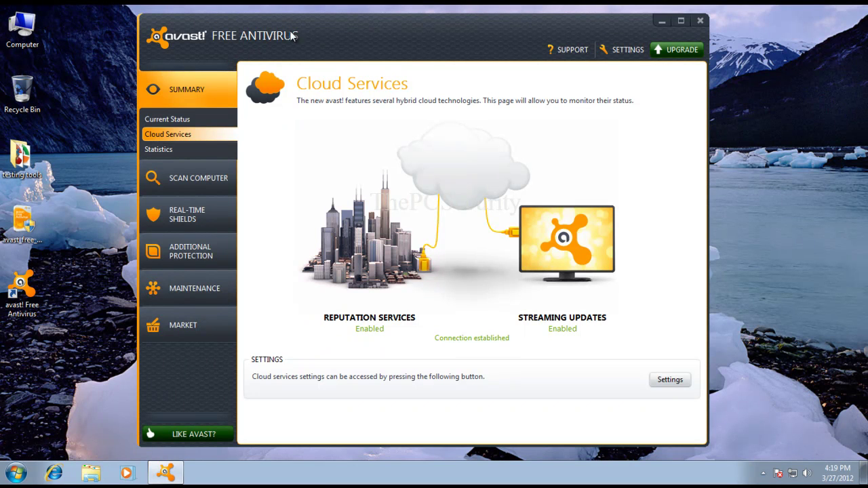
{"action": "left_click", "coordinate": [192, 120]}
{"action": "left_click", "coordinate": [206, 135]}
{"action": "left_click", "coordinate": [201, 146]}
{"action": "left_click", "coordinate": [205, 119]}
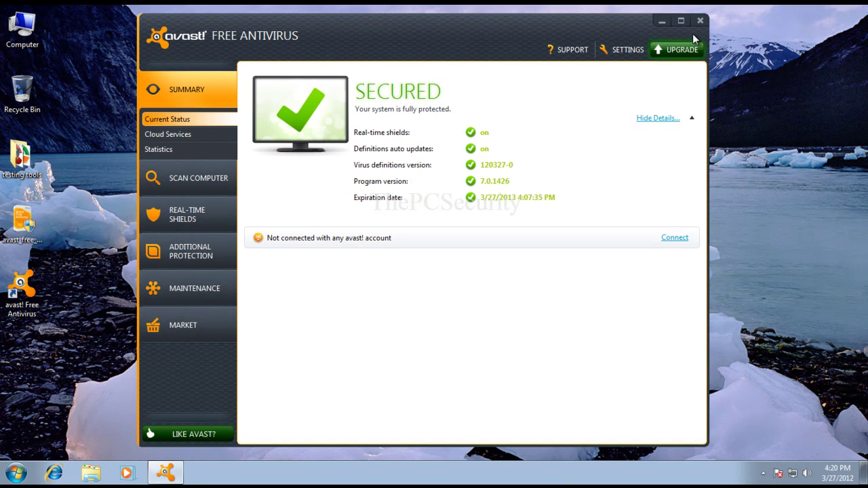
{"action": "left_click", "coordinate": [702, 22]}
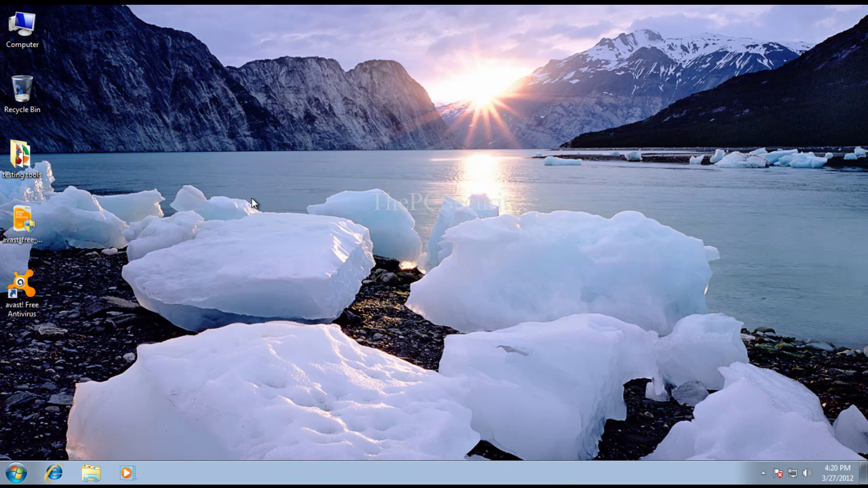
{"action": "right_click", "coordinate": [237, 182]}
{"action": "left_click", "coordinate": [248, 219]}
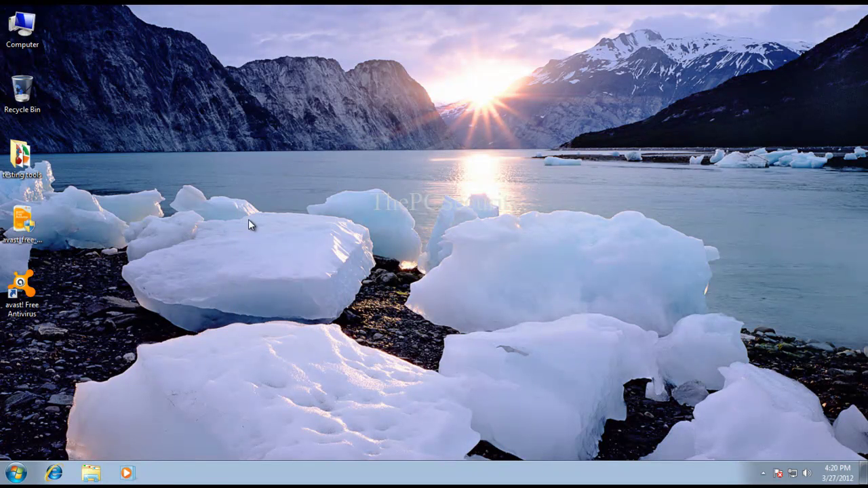